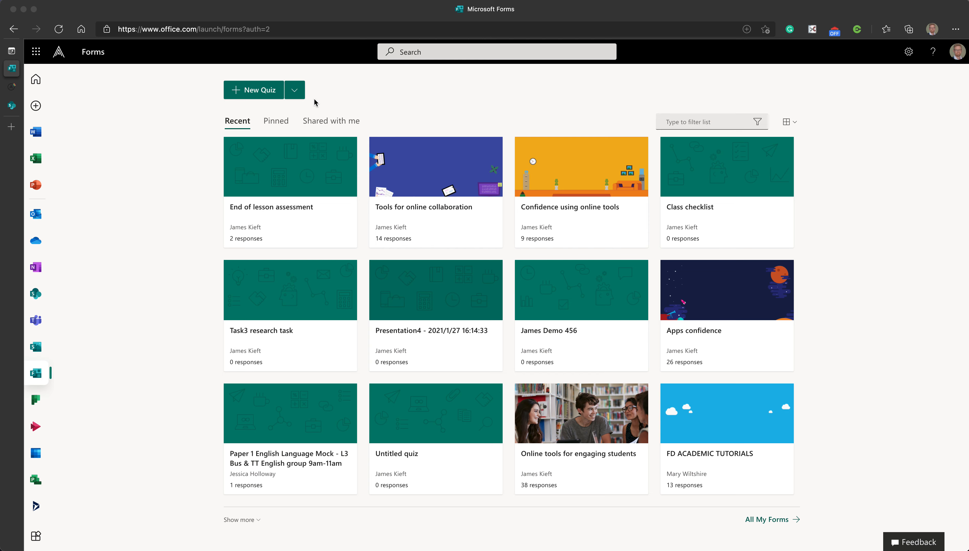
left_click(36, 54)
left_click(36, 54)
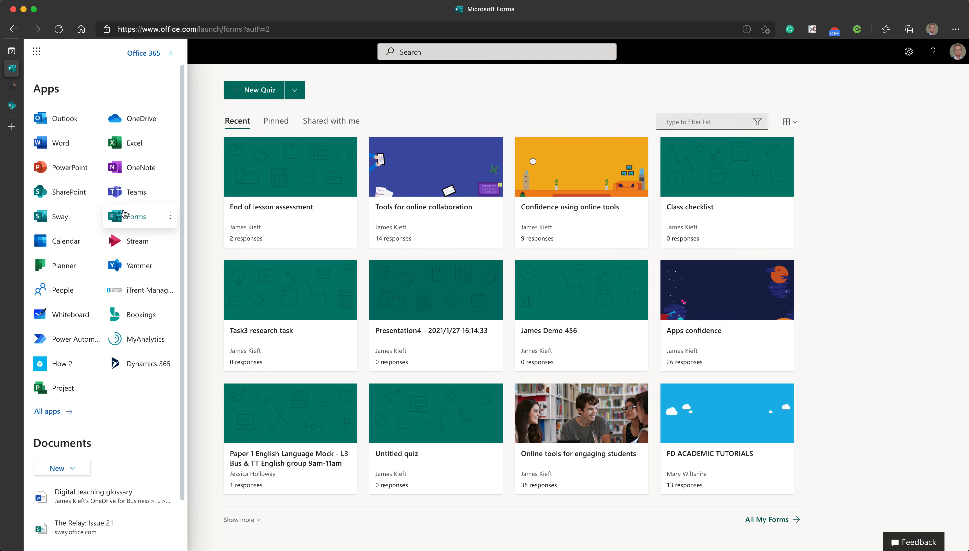
left_click(199, 84)
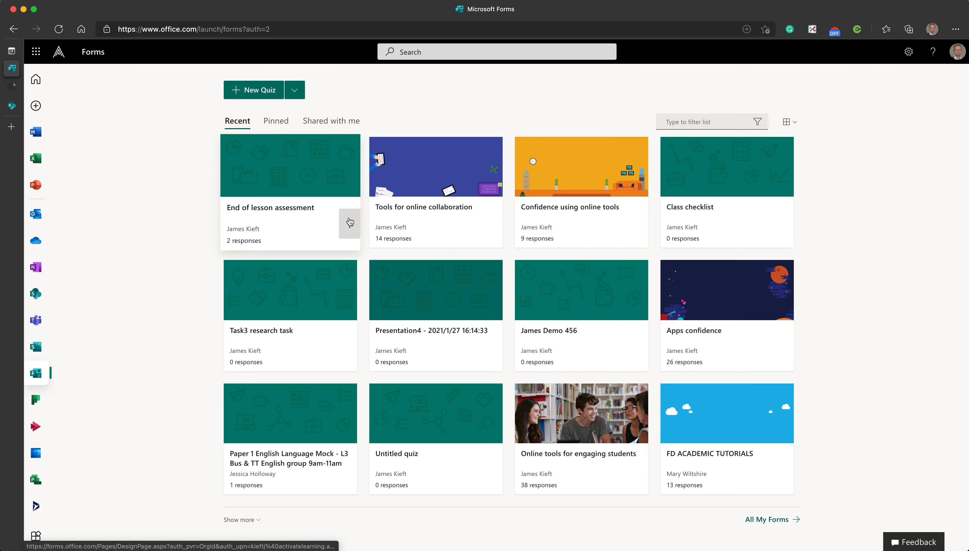
left_click(350, 227)
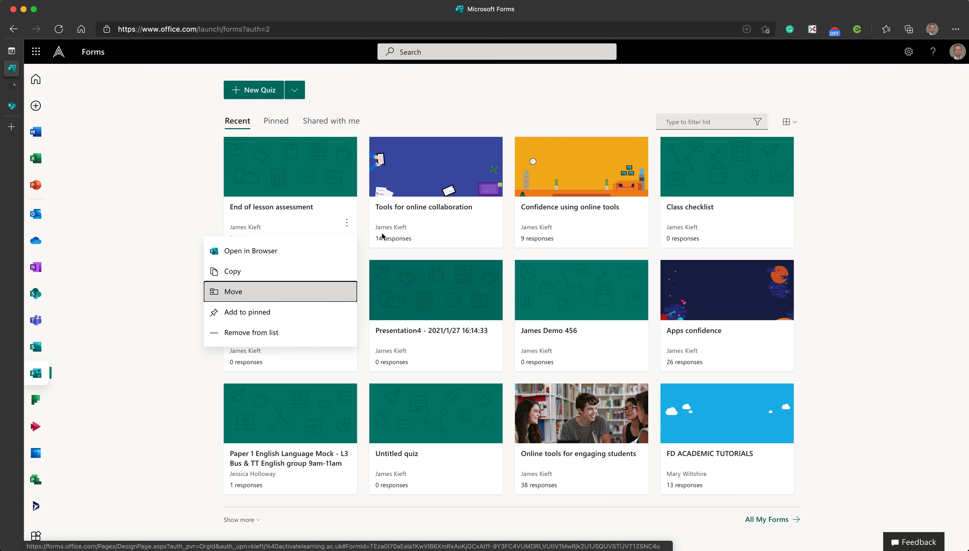
left_click(363, 88)
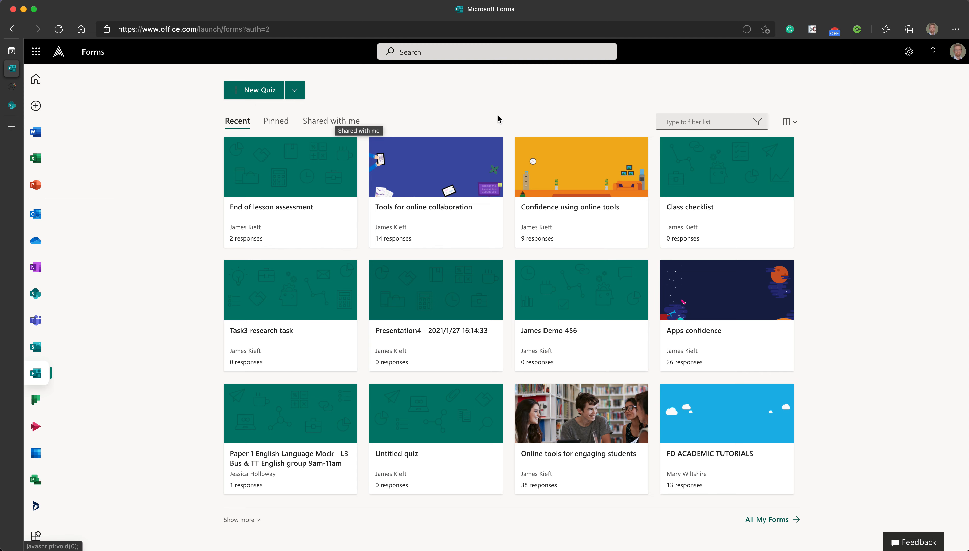
Open the "End of lesson assessment" quiz and look over its title and first fill-in question.
left_click(268, 211)
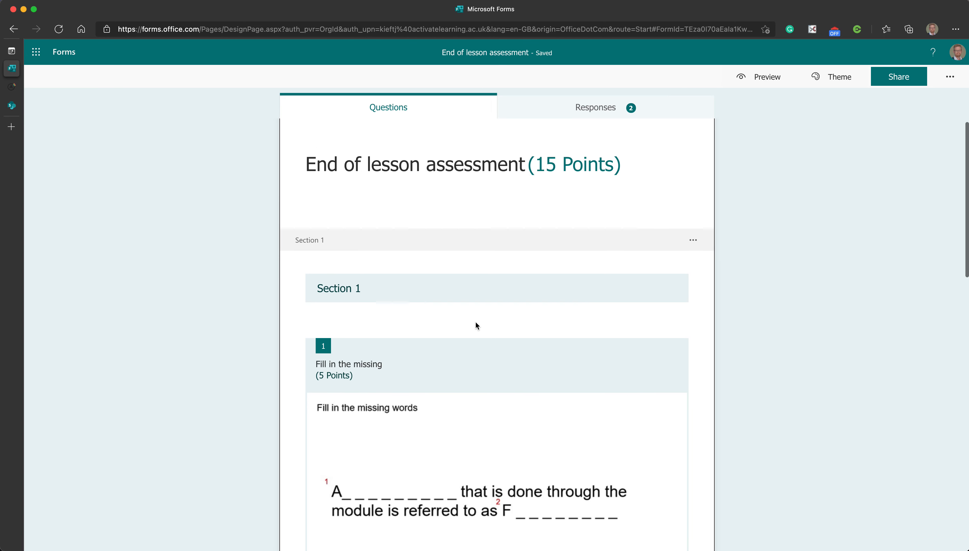
scroll(476, 321, "down", 2)
scroll(471, 398, "up", 3)
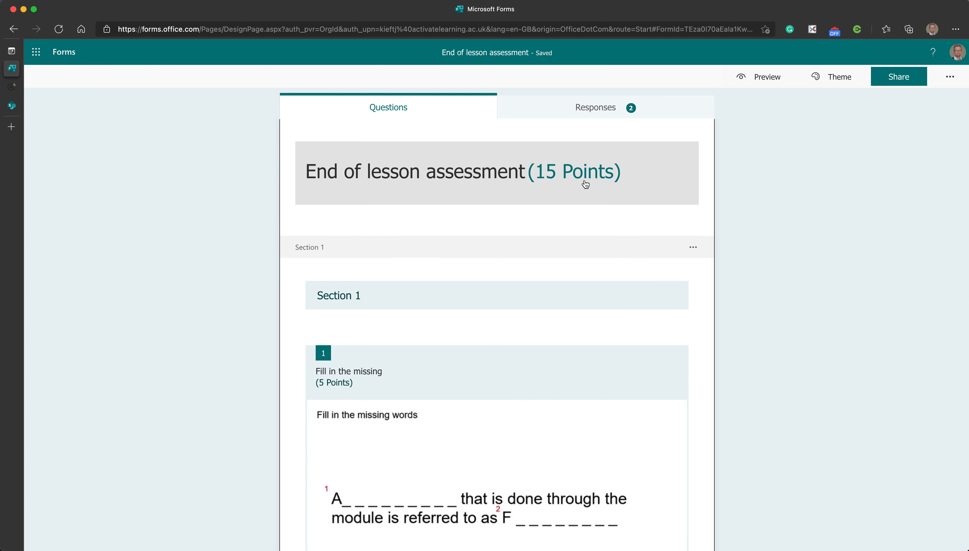
scroll(400, 281, "down", 5)
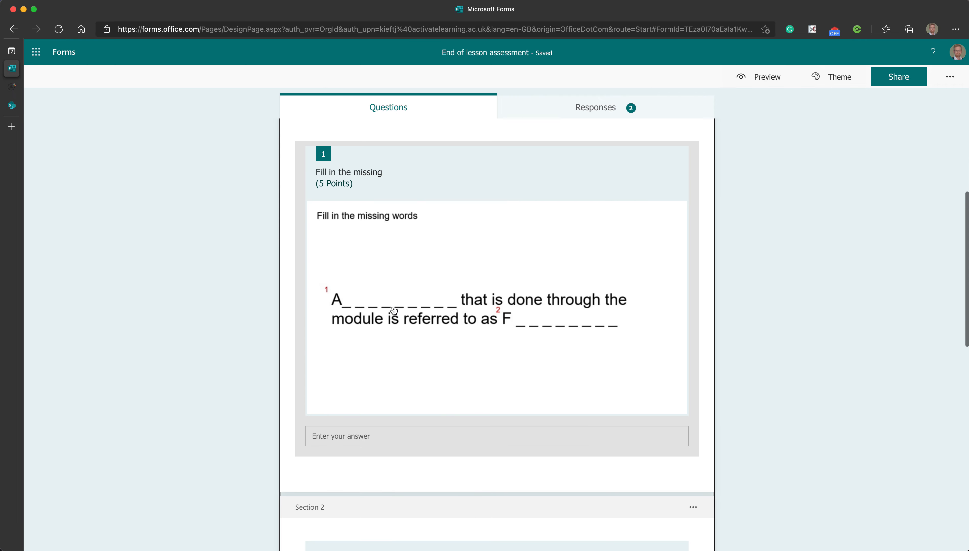
scroll(394, 311, "up", 5)
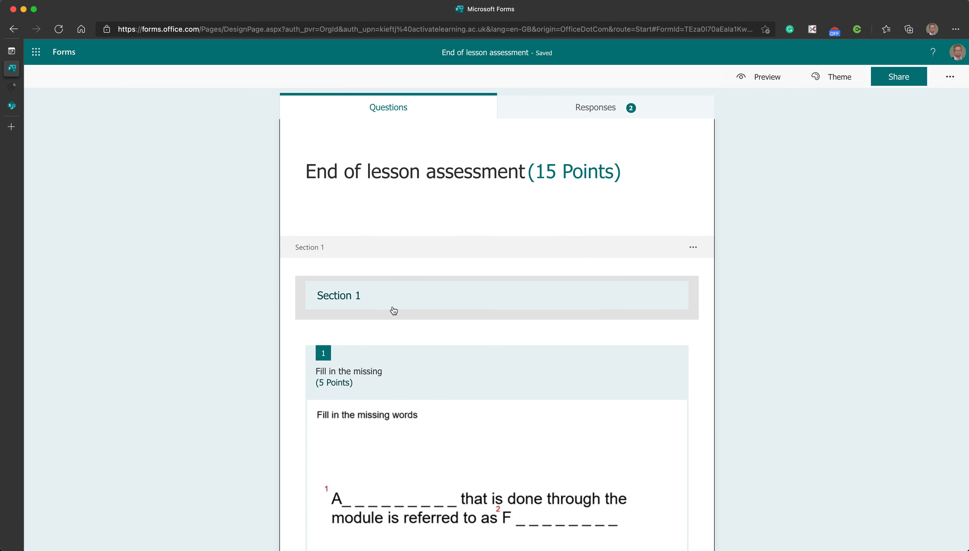
Copy the quiz's response link, keeping responses limited to "Only people in my organisation can respond".
left_click(899, 80)
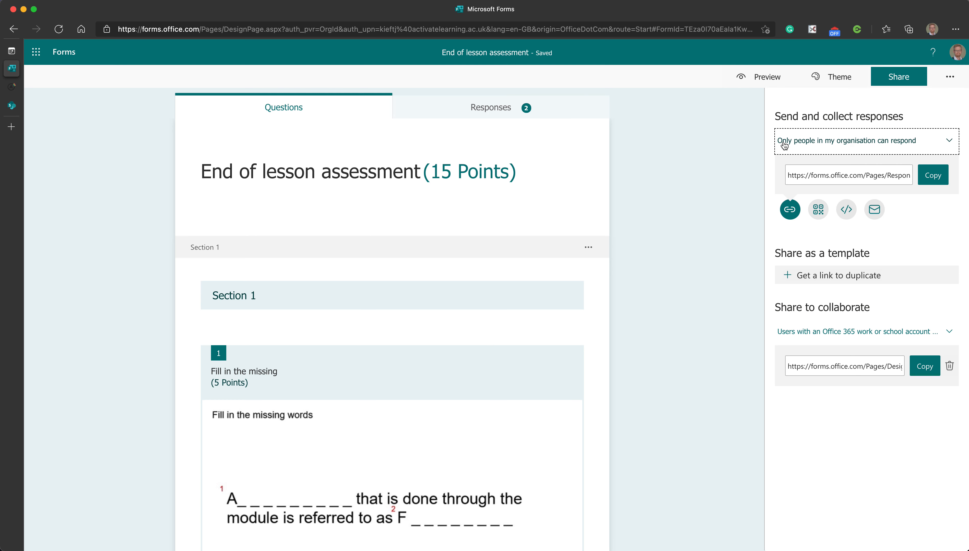
left_click(945, 143)
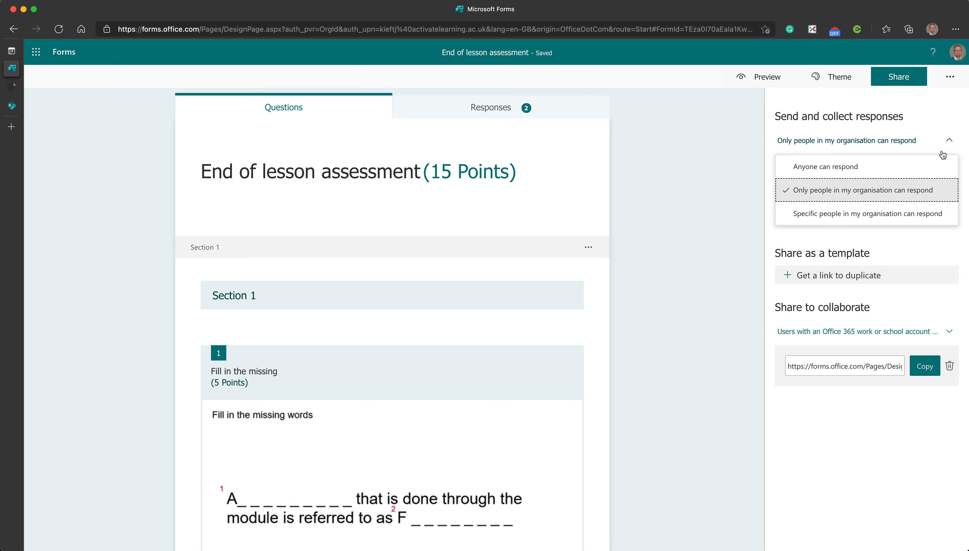
left_click(949, 140)
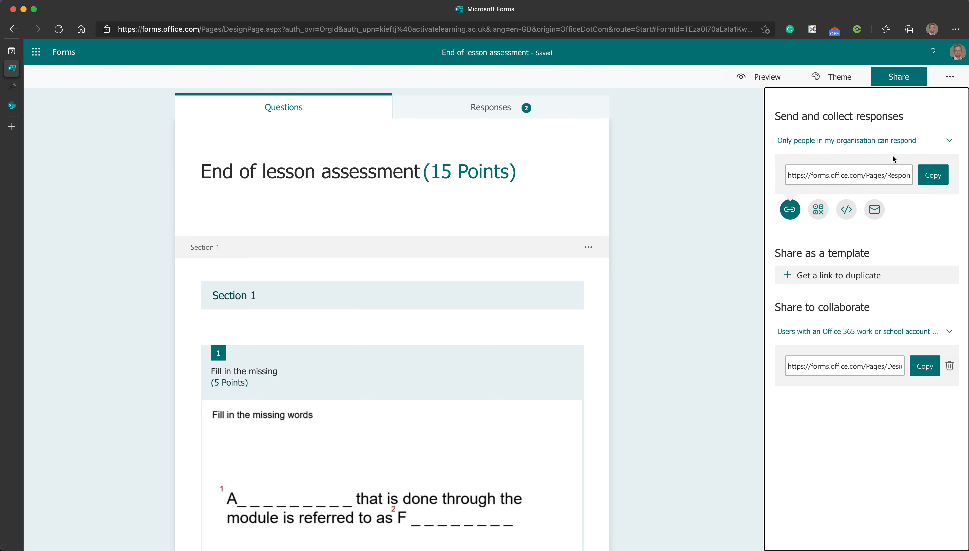
left_click(934, 178)
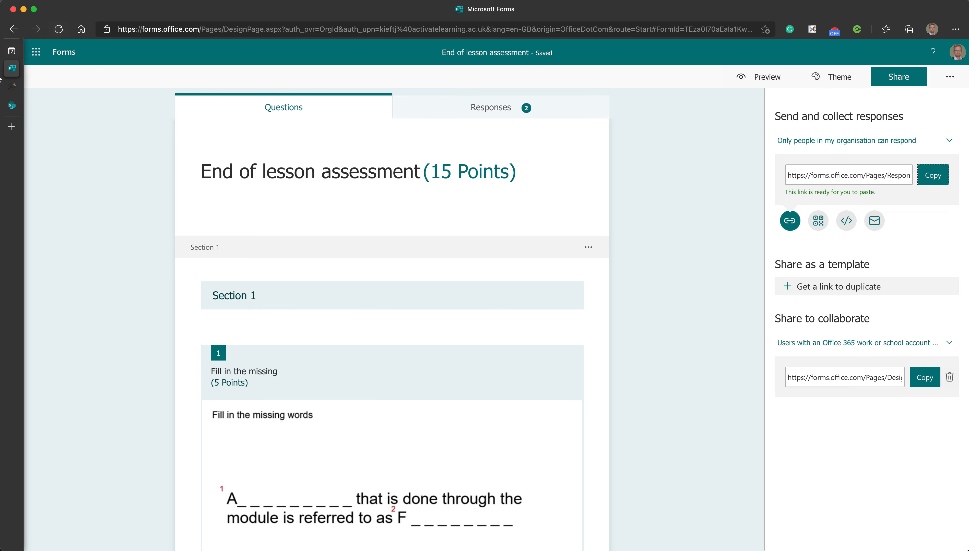
Load the copied response link in a new browser tab to take the quiz as a respondent.
left_click(10, 127)
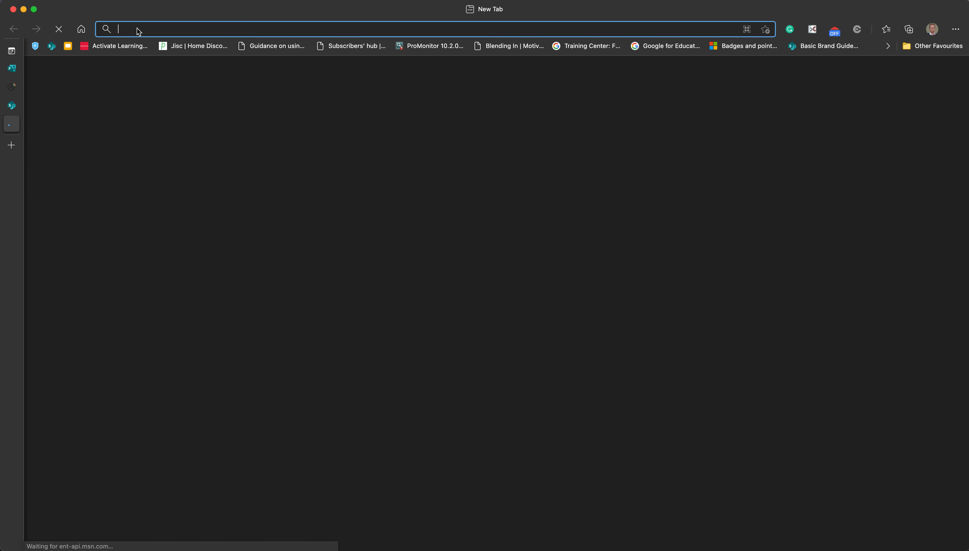
key("super+v")
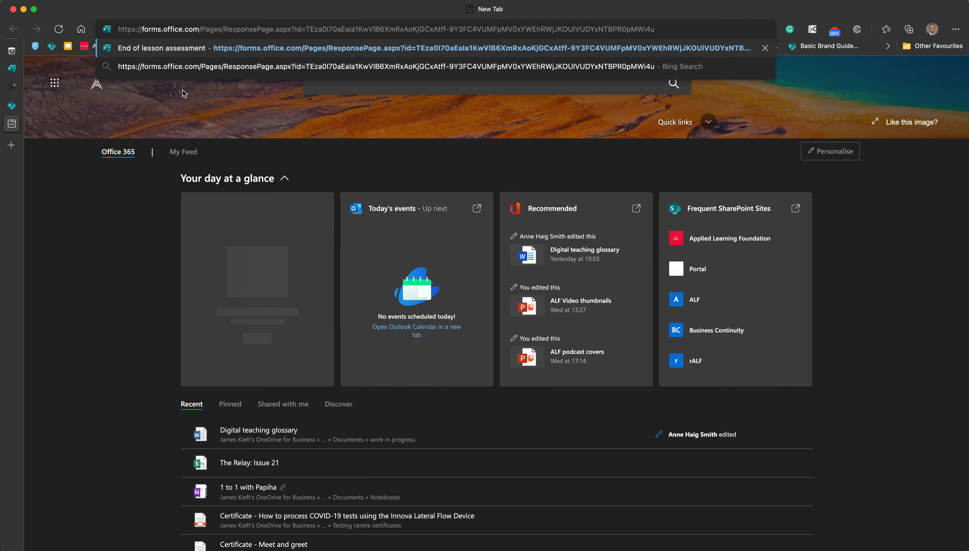
key("Return")
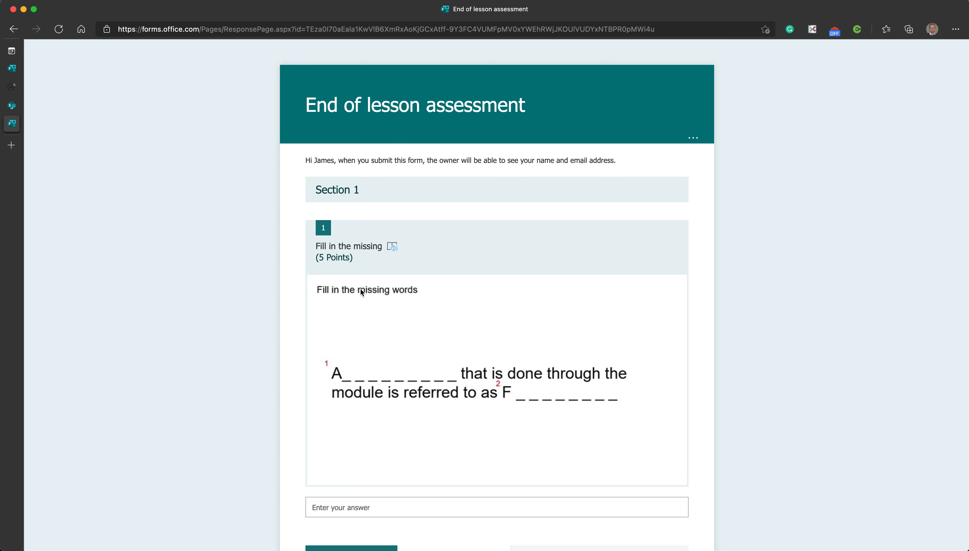
Answer the missing-words question with "1 assessment 2 formative" and continue to Section 2.
scroll(360, 290, "down", 2)
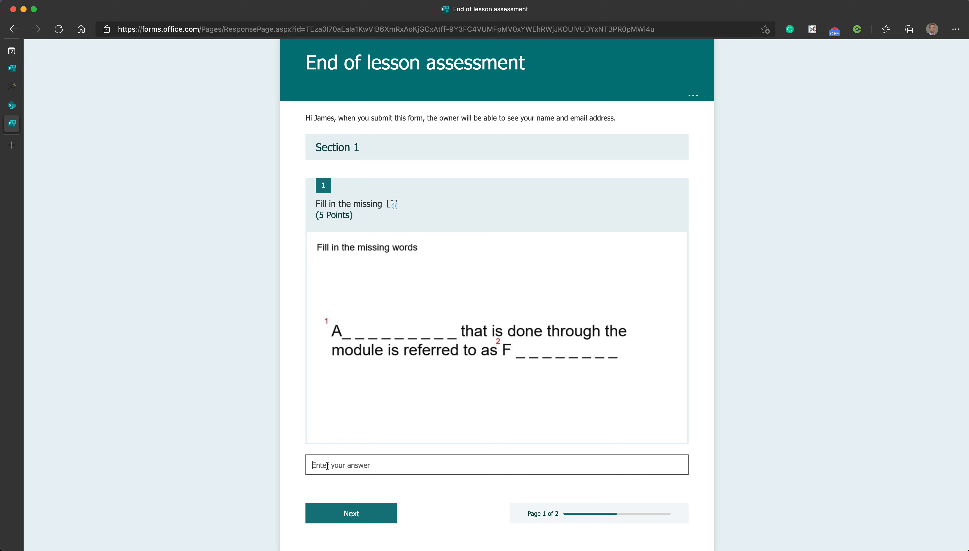
type("1 assessment 2")
type("formative")
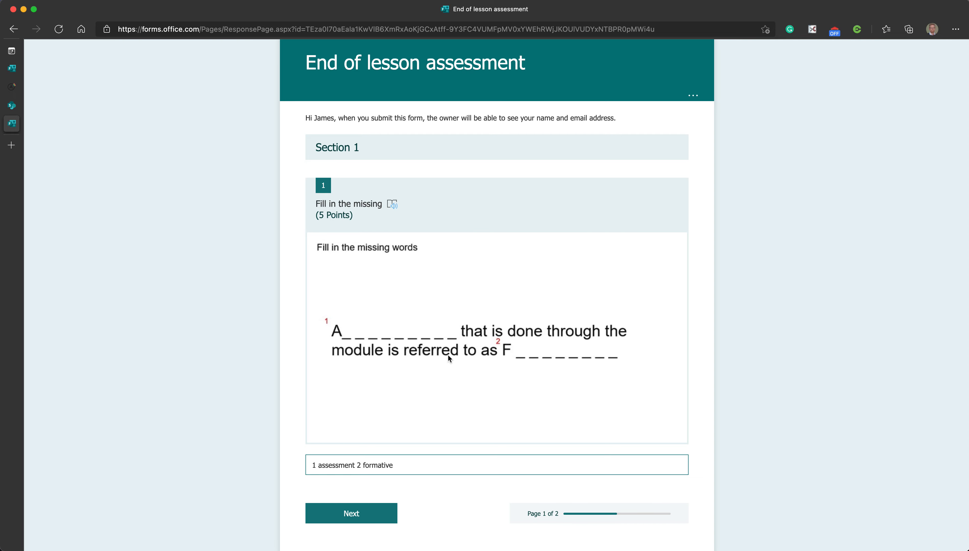
left_click(350, 517)
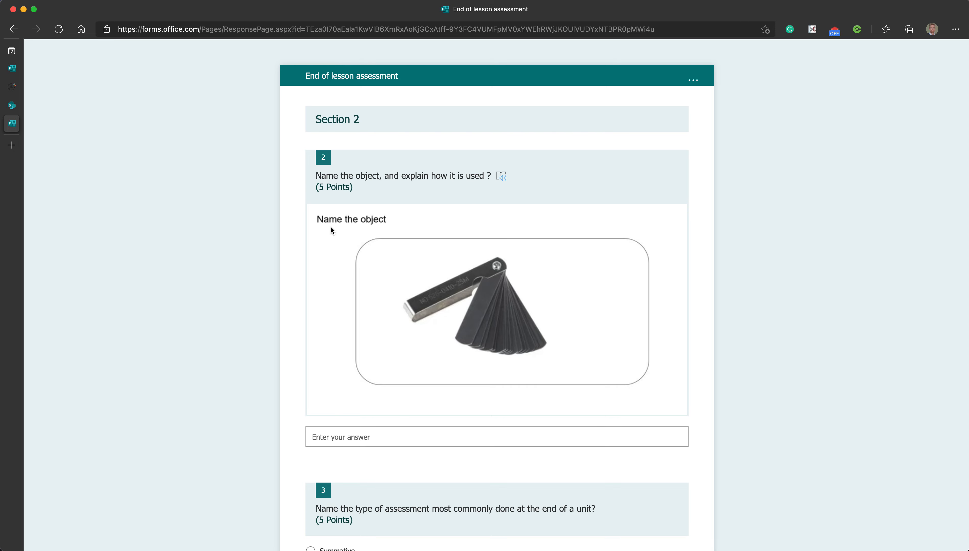
Answer "Feeler guage" for the pictured object, choose Summative for the end-of-unit assessment type, and submit the quiz.
left_click(320, 440)
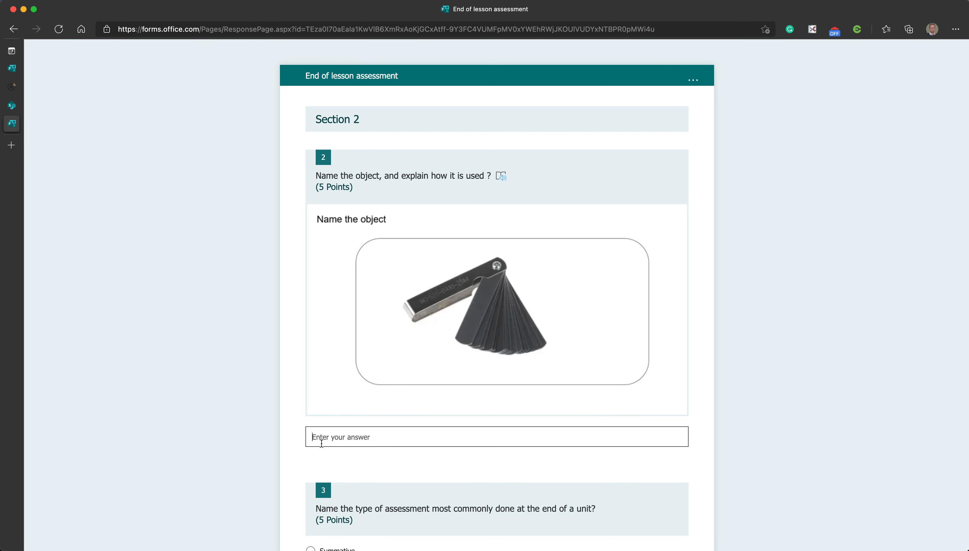
type("Feeler guage")
scroll(385, 450, "down", 3)
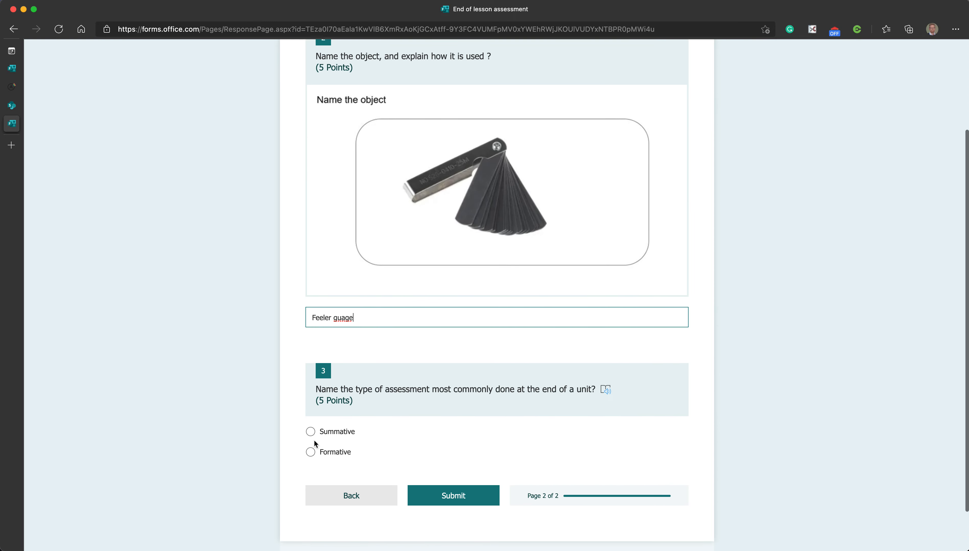
left_click(310, 432)
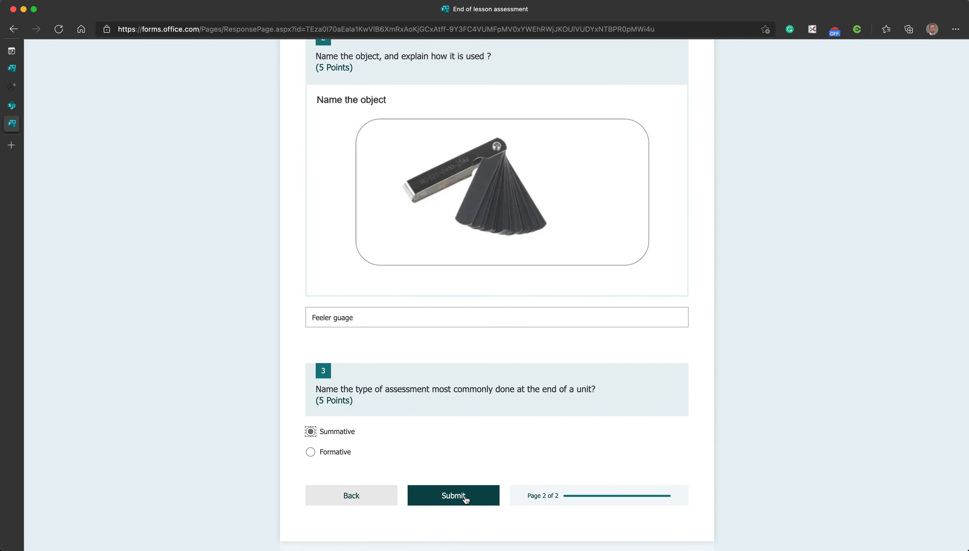
left_click(454, 496)
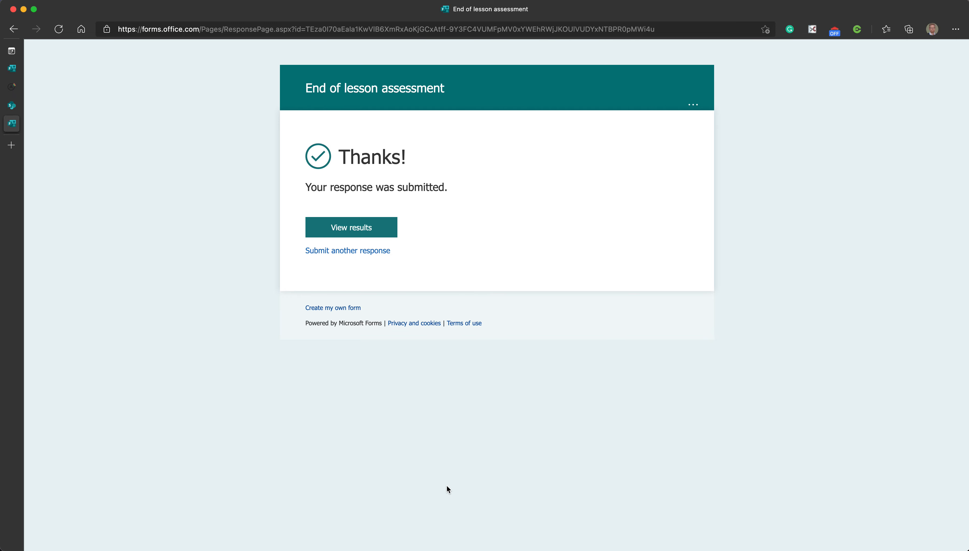
View the results of the submitted response and examine the points and feedback for each question.
left_click(331, 230)
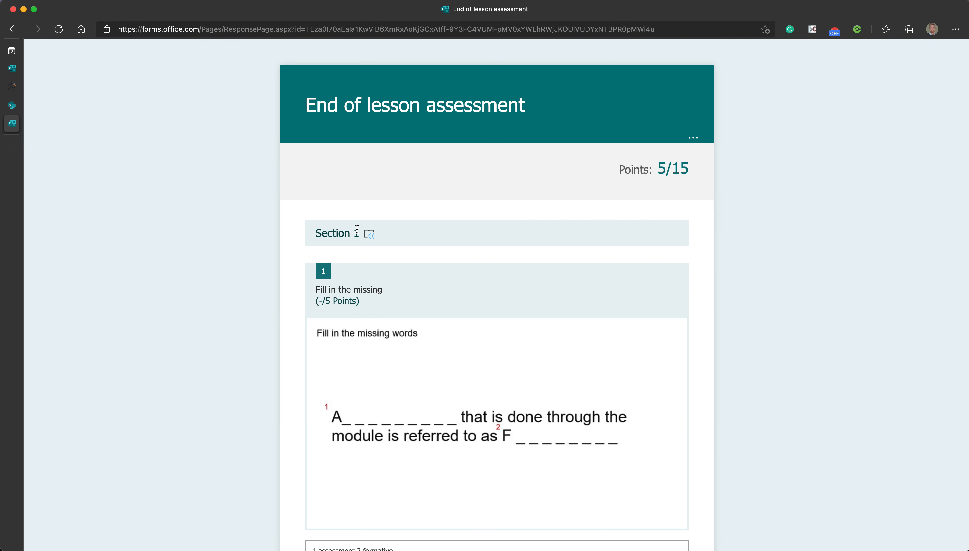
scroll(472, 393, "down", 5)
scroll(472, 393, "up", 3)
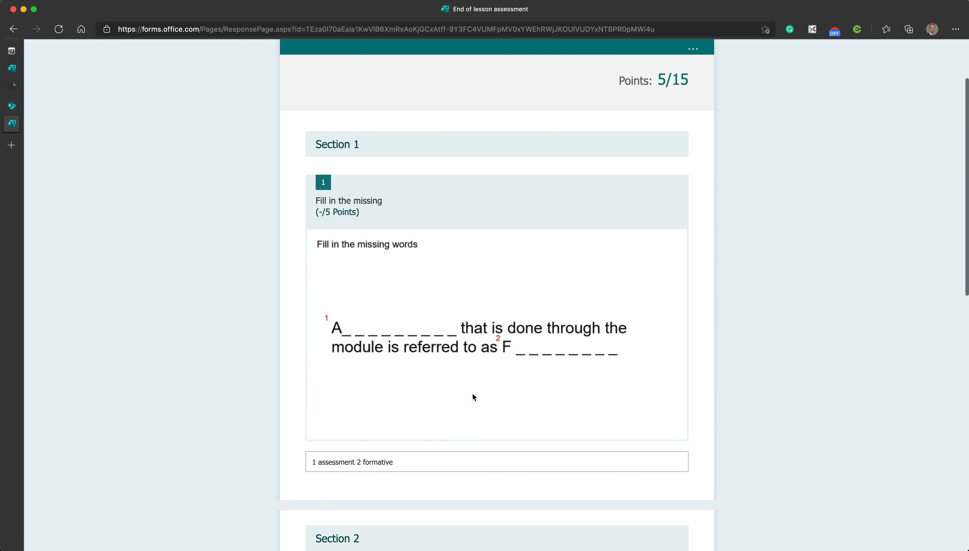
scroll(473, 394, "down", 6)
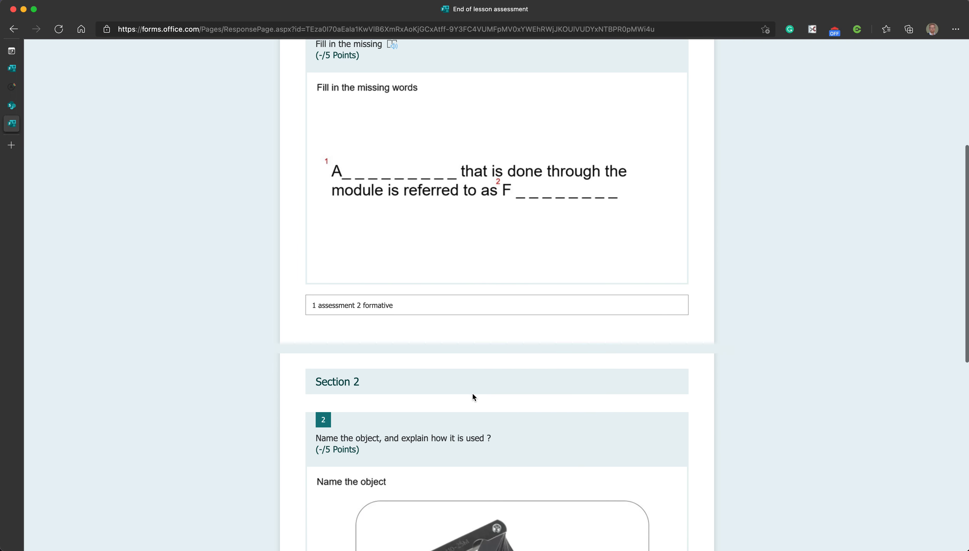
scroll(472, 397, "down", 10)
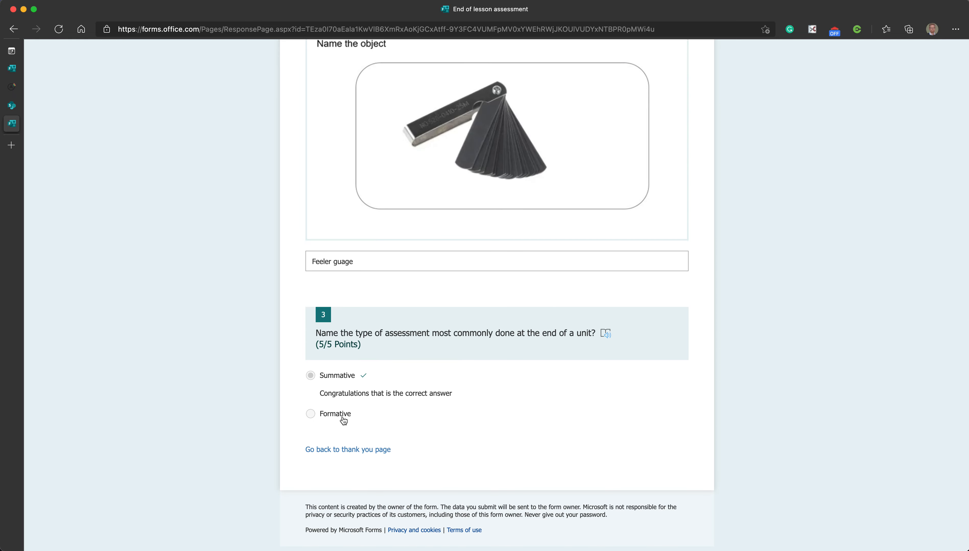
scroll(344, 421, "up", 14)
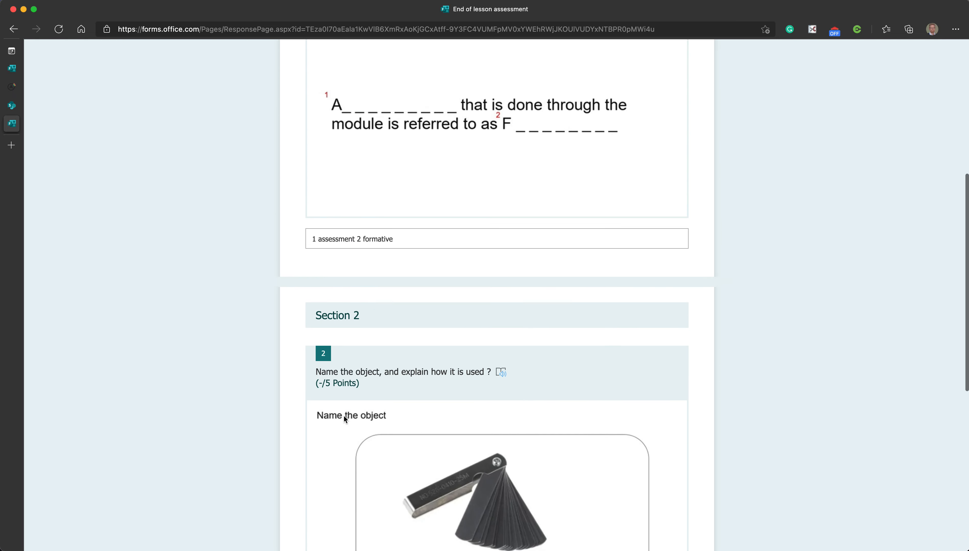
scroll(345, 418, "up", 5)
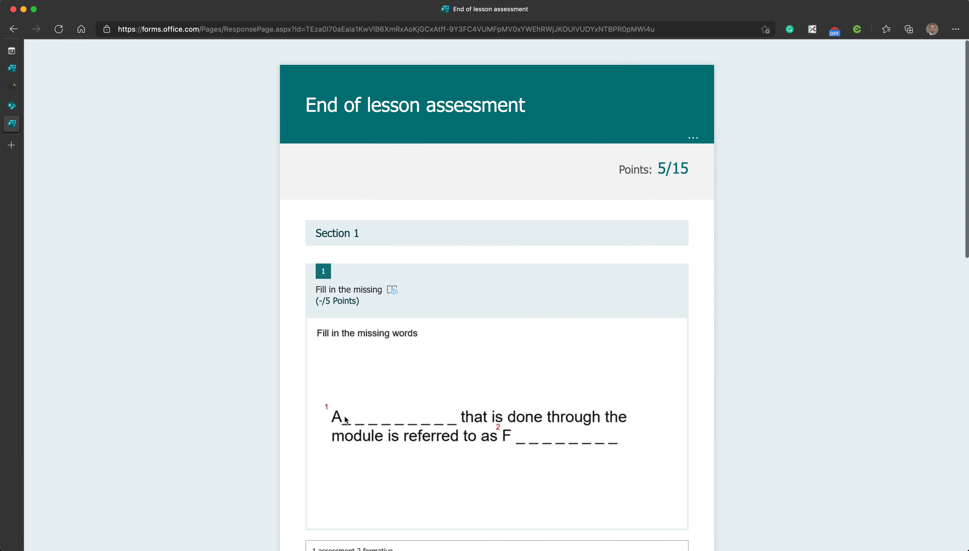
Return to the quiz's editing page and open the answer review from its collected responses.
left_click(16, 71)
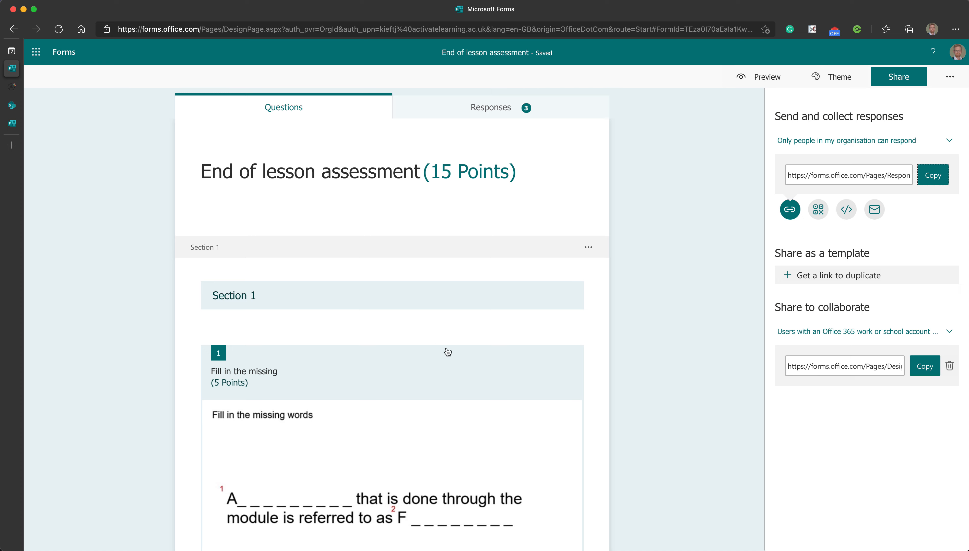
left_click(489, 116)
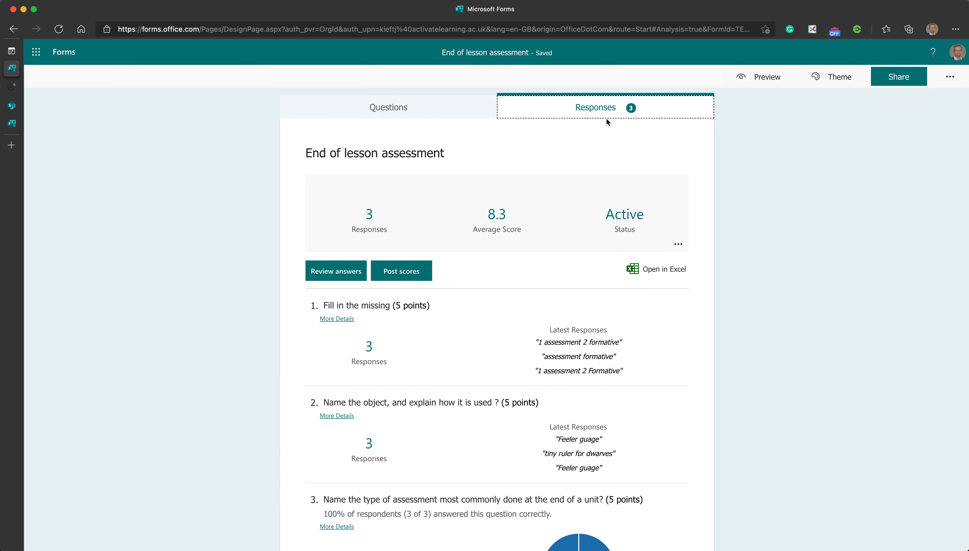
left_click(335, 274)
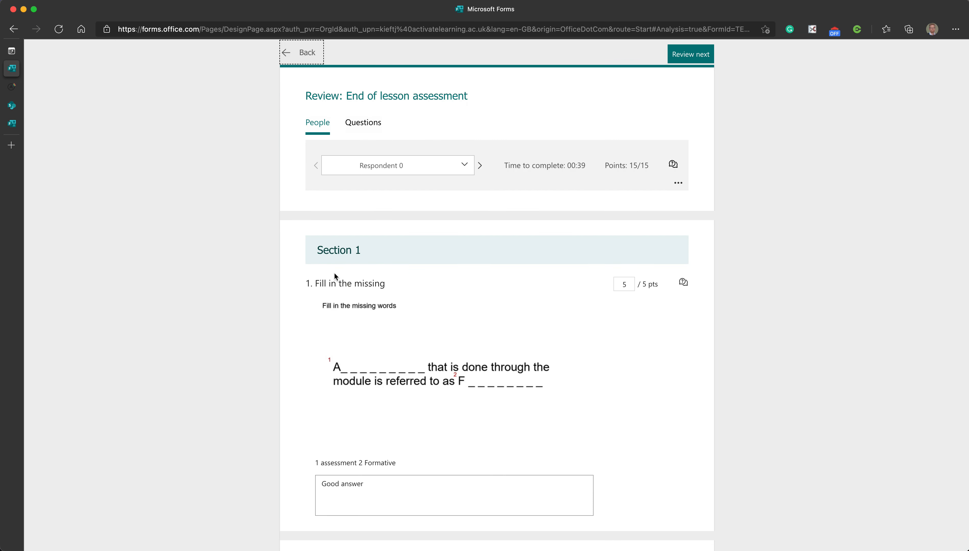
Advance to the last respondent's submission and bring its first question and points entry into focus for marking.
left_click(479, 166)
left_click(479, 166)
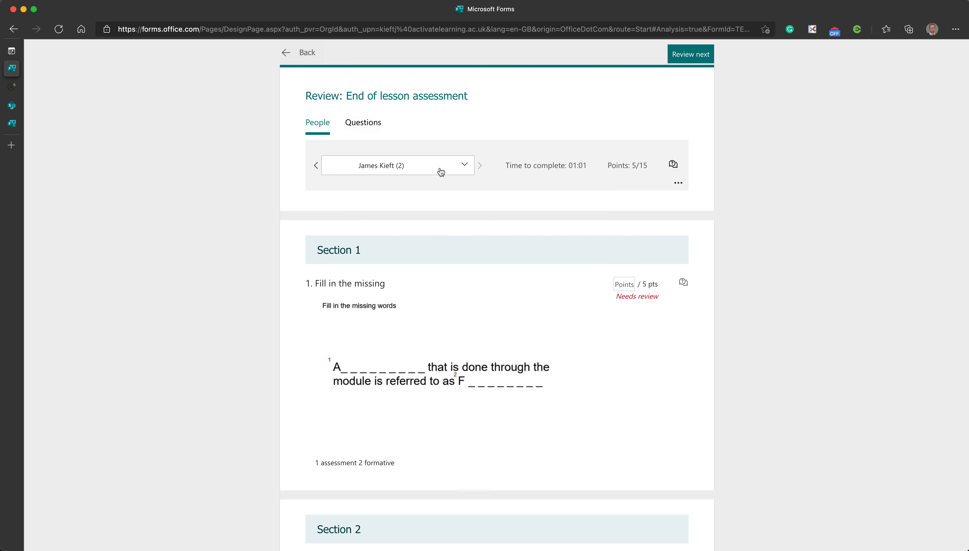
scroll(468, 361, "down", 1)
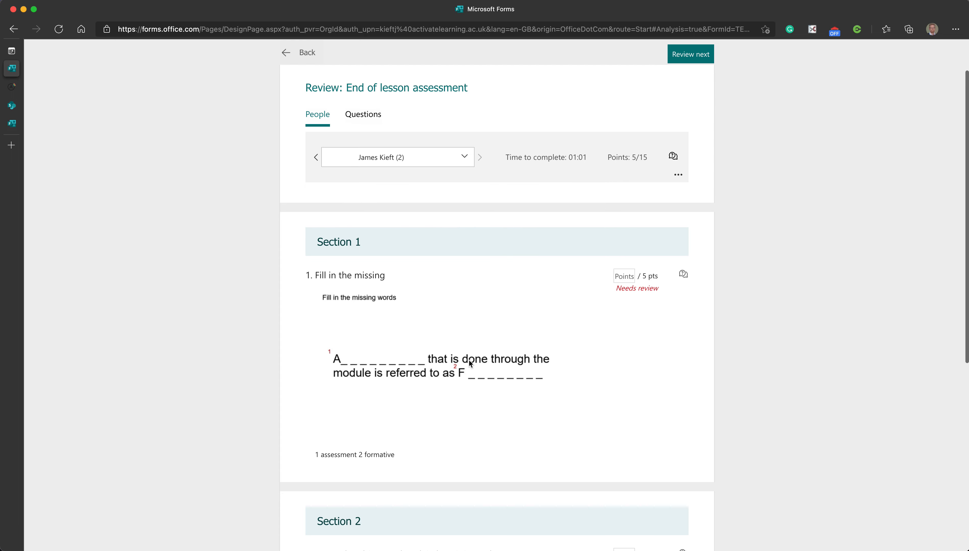
scroll(466, 359, "down", 2)
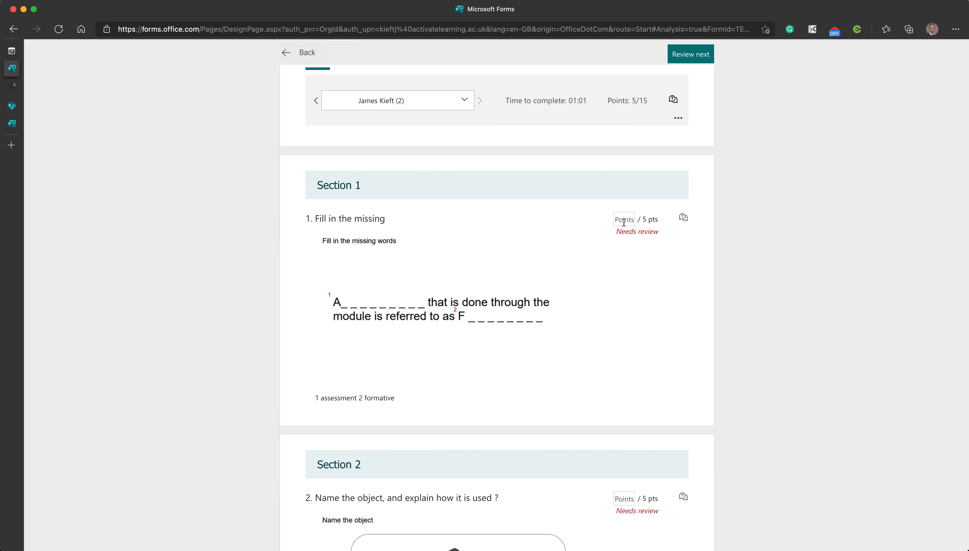
scroll(462, 386, "down", 1)
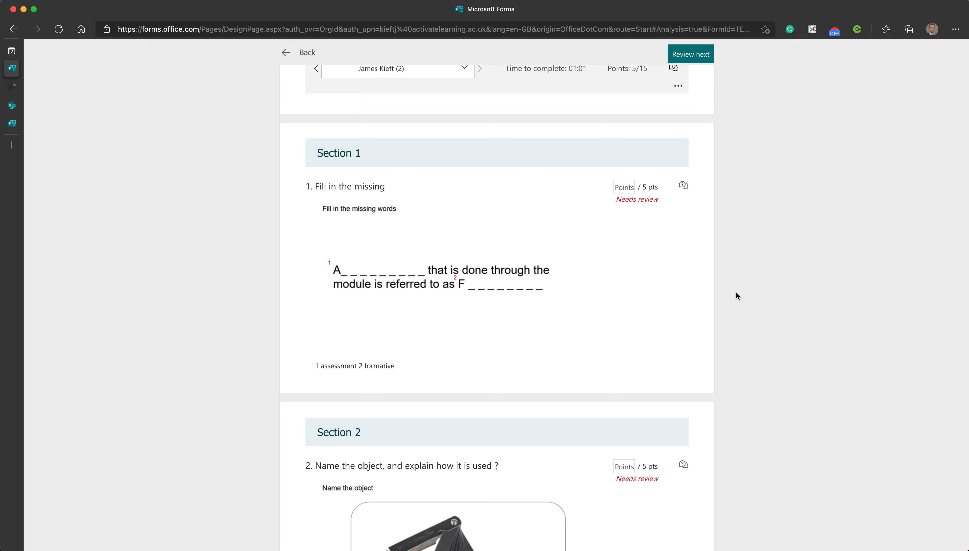
Award 5 points to question 1 and give it the feedback "Yes you have correctly identified the answer".
left_click(630, 188)
type("5")
left_click(684, 187)
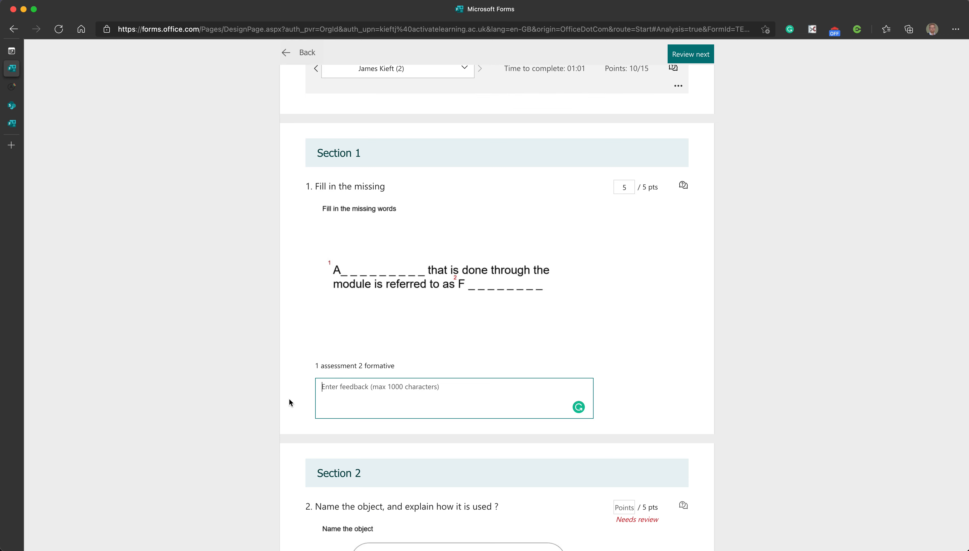
type("Yes you")
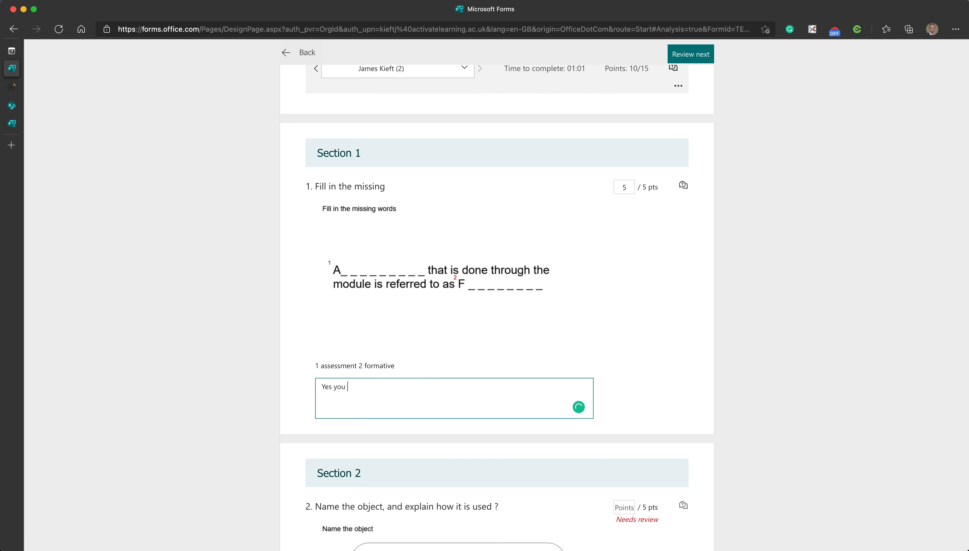
type(" have correen")
key("BackSpace")
type("ctly identfied the a")
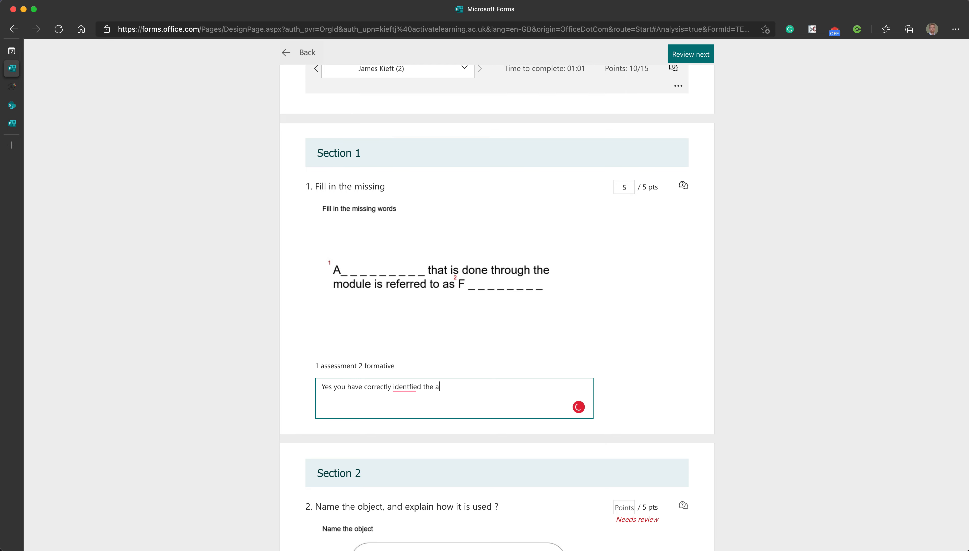
type("nswer")
mouse_move(411, 385)
left_click(392, 404)
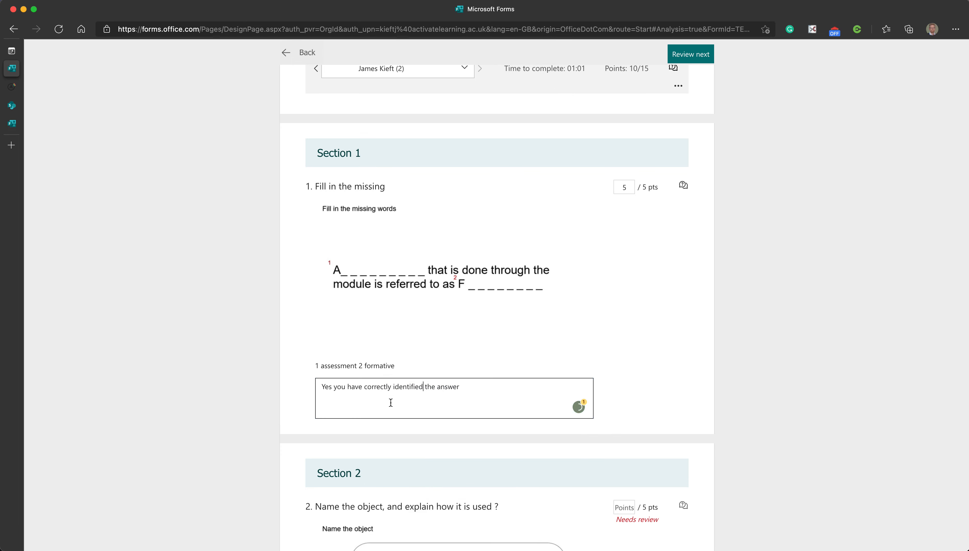
Award 5 points to question 2 and give it the feedback "Yes you correctly selected the took".
scroll(378, 403, "down", 2)
scroll(379, 403, "down", 5)
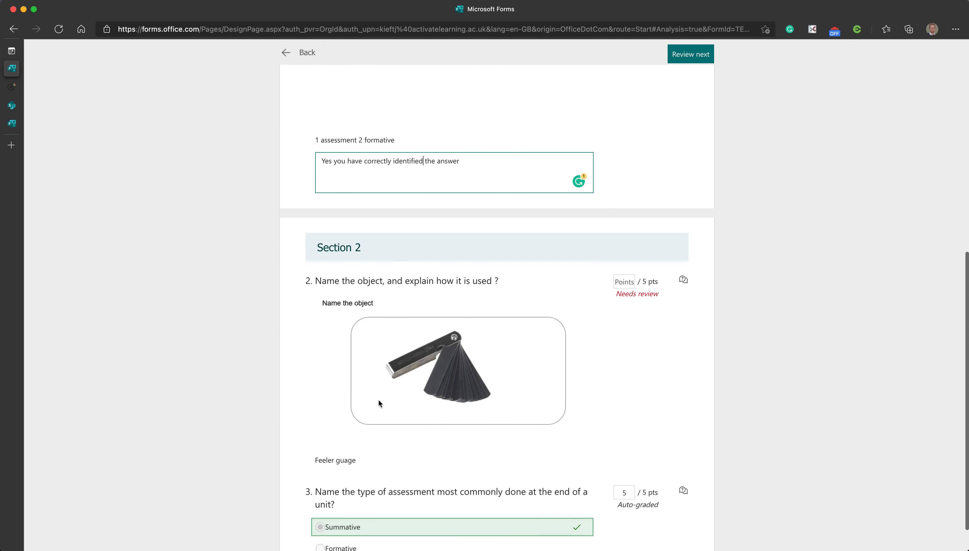
scroll(635, 296, "up", 3)
scroll(628, 297, "down", 4)
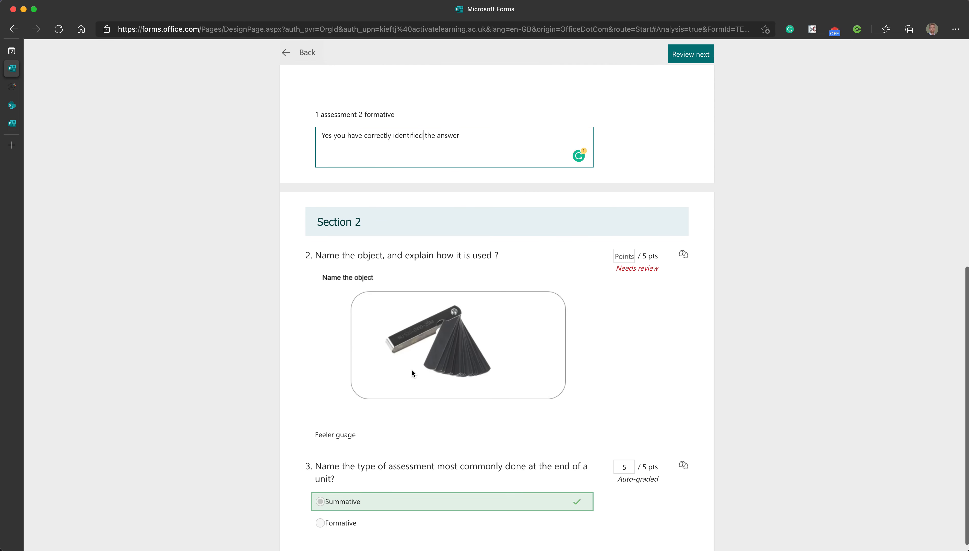
scroll(620, 267, "up", 1)
left_click(624, 265)
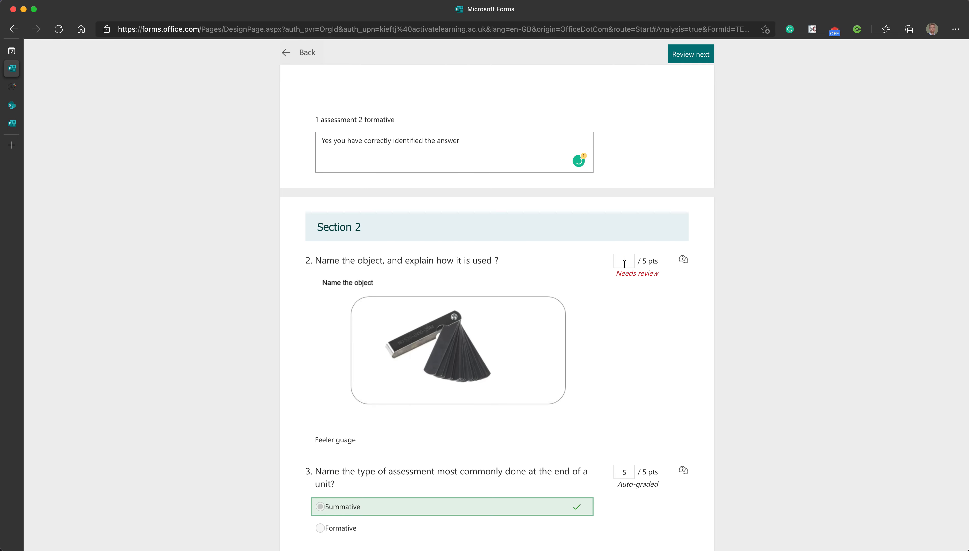
type("5")
scroll(504, 400, "down", 1)
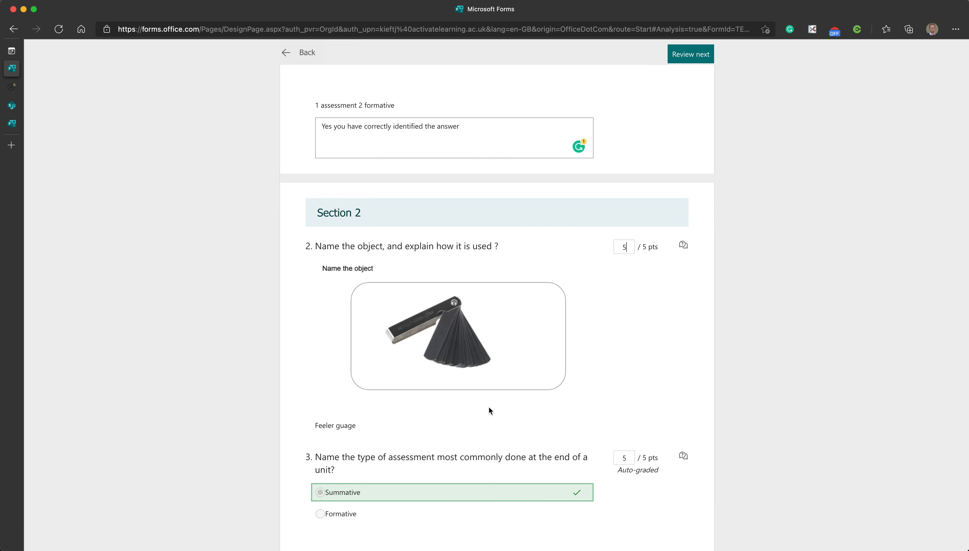
left_click(683, 248)
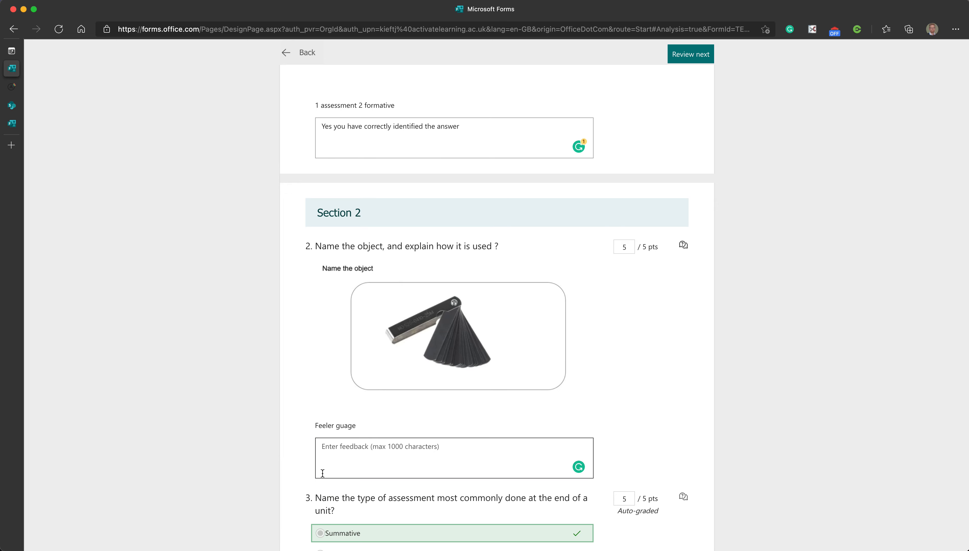
type("Yes you cor")
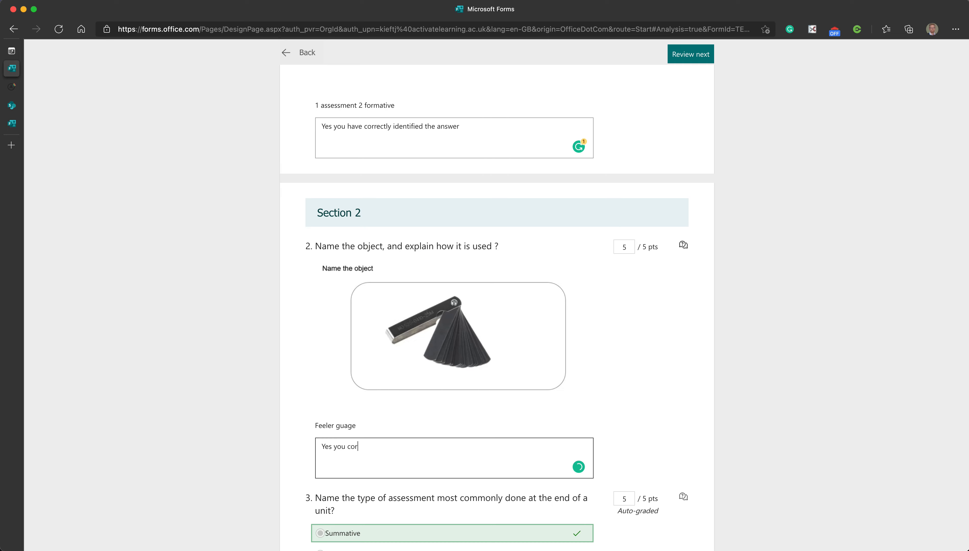
type("rectly selected the took")
Add the feedback "Yes well done" to question 3 on the end-of-unit assessment type.
scroll(446, 461, "down", 1)
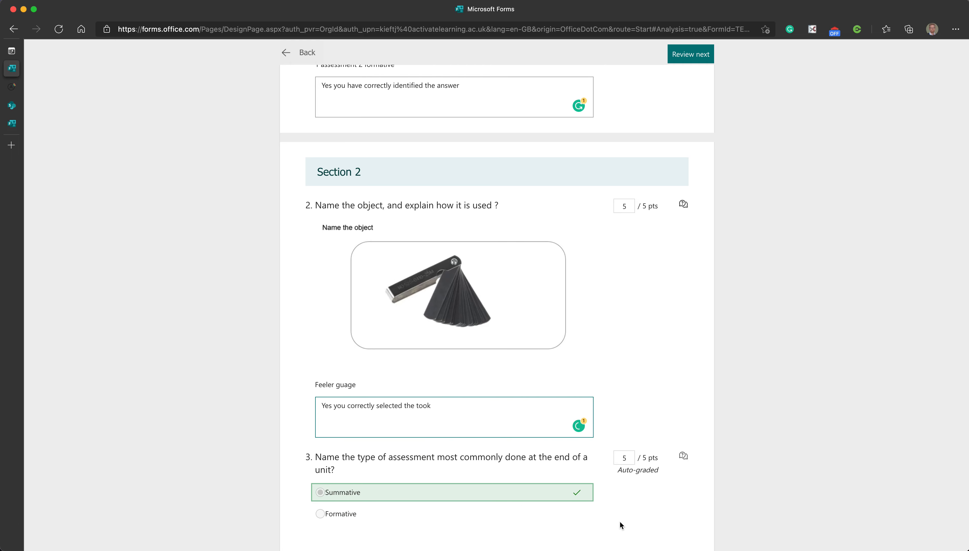
left_click(684, 458)
type("Yes well done")
Add overall feedback to the submission, reading "Well done" followed by the respondent's first name.
scroll(656, 419, "up", 6)
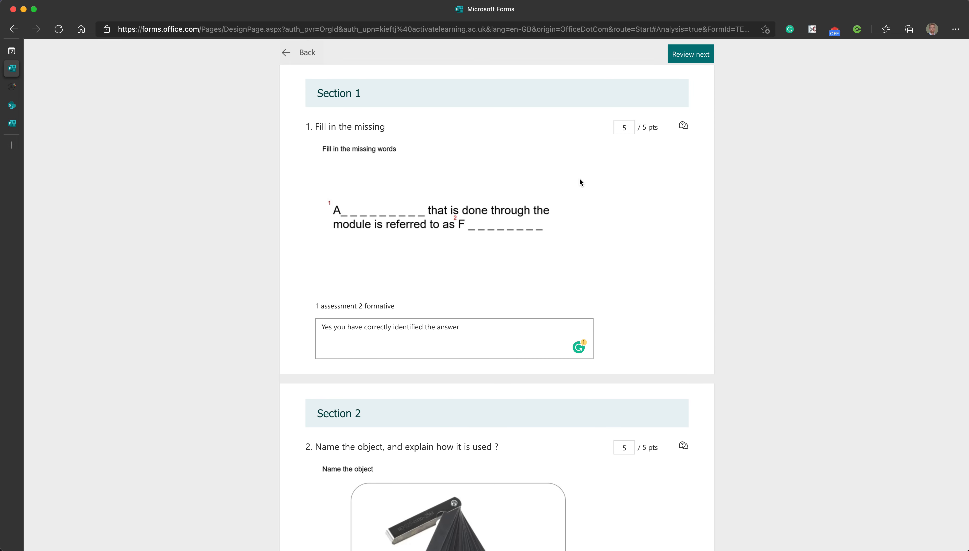
scroll(380, 364, "down", 4)
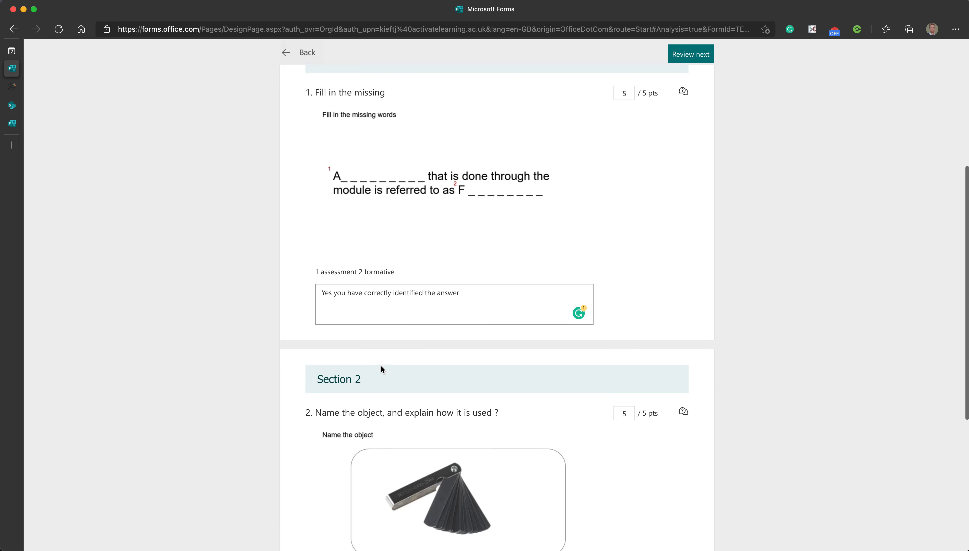
scroll(371, 380, "down", 2)
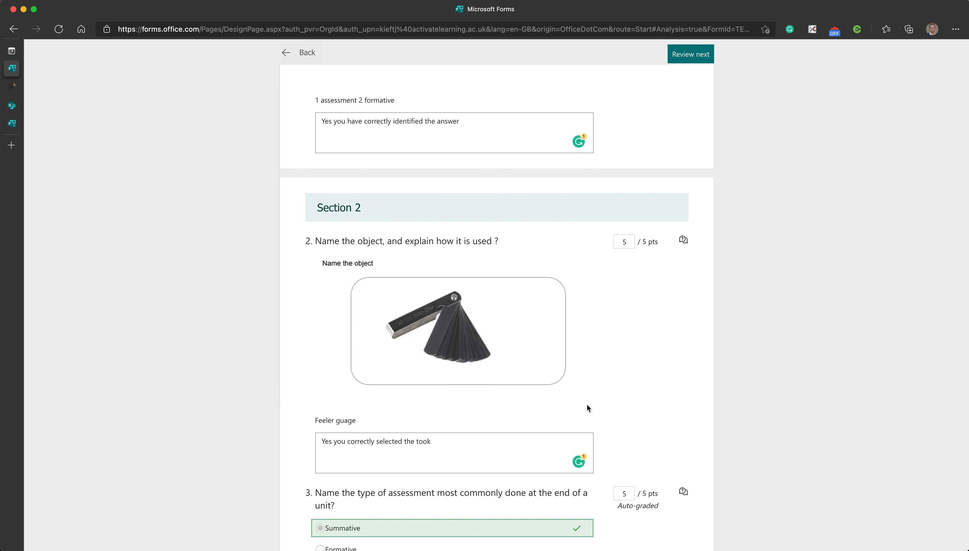
scroll(586, 405, "up", 10)
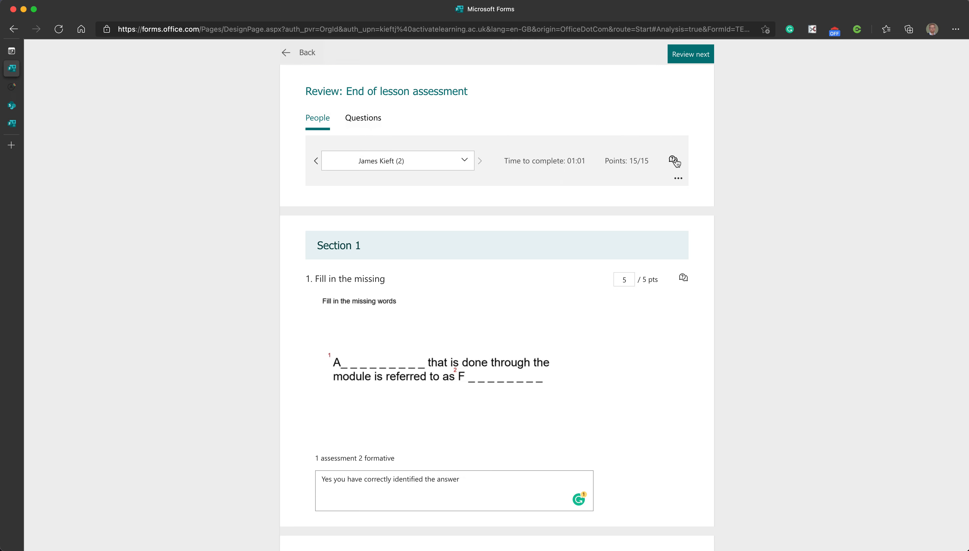
left_click(679, 179)
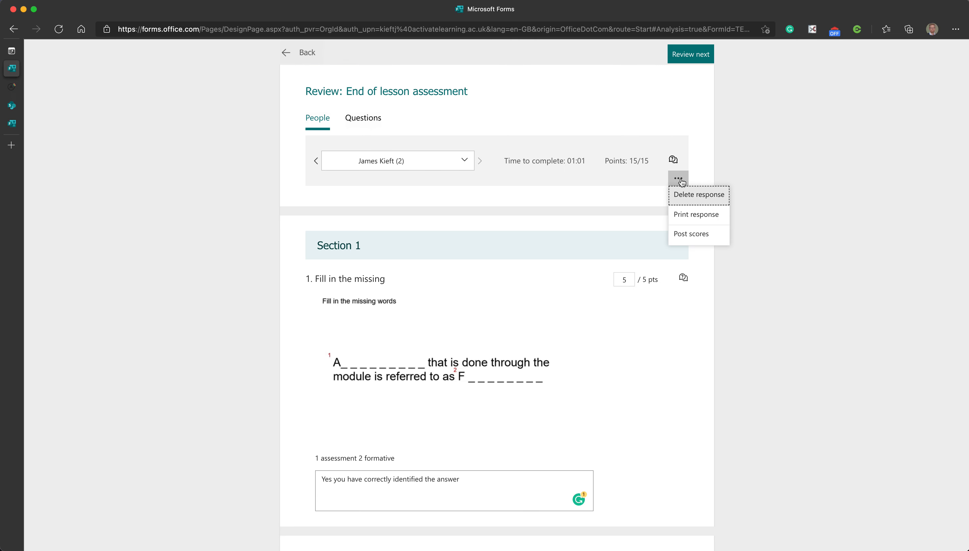
left_click(673, 160)
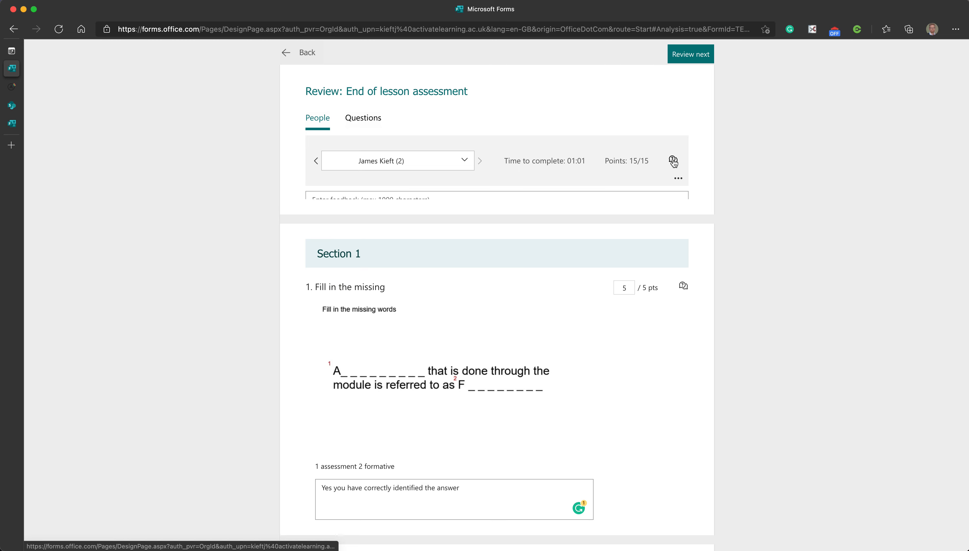
left_click(674, 162)
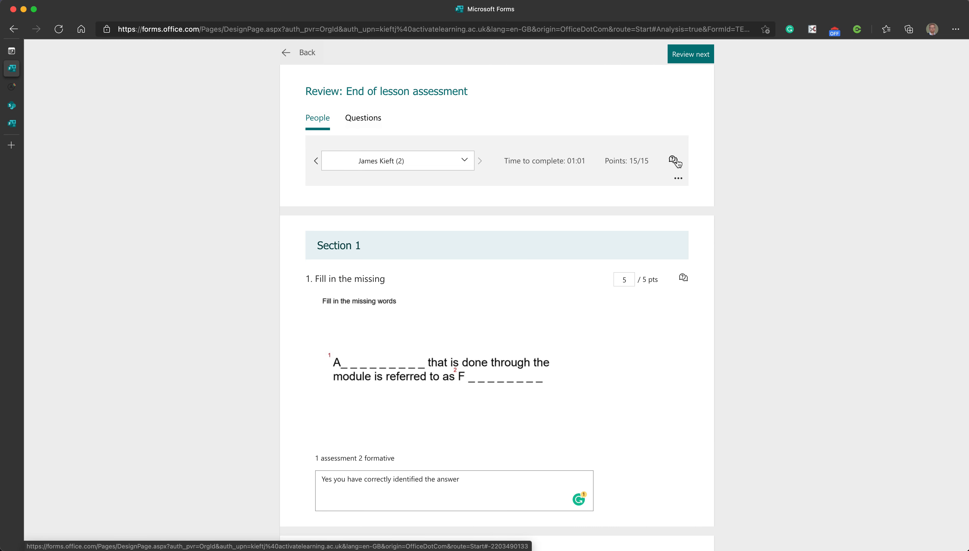
left_click(673, 161)
left_click(323, 203)
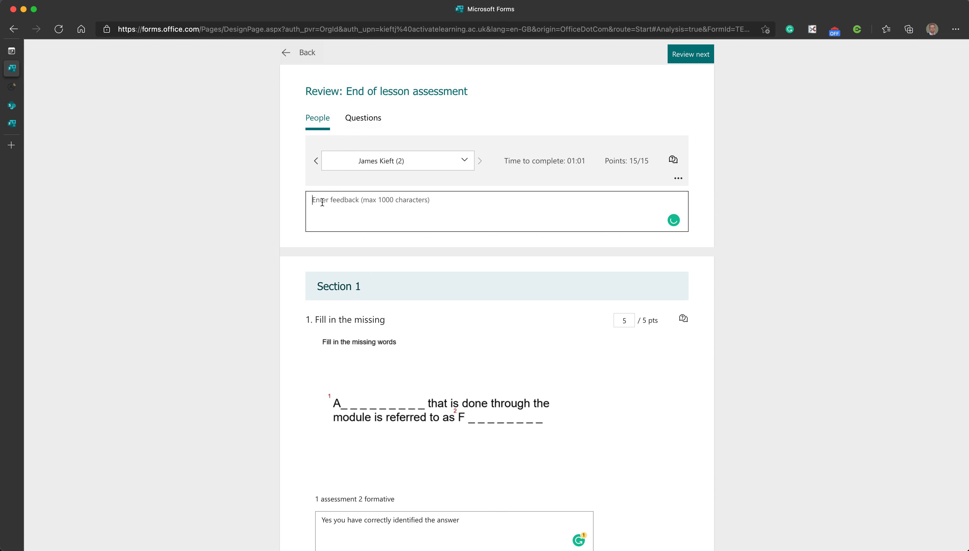
type("Well d")
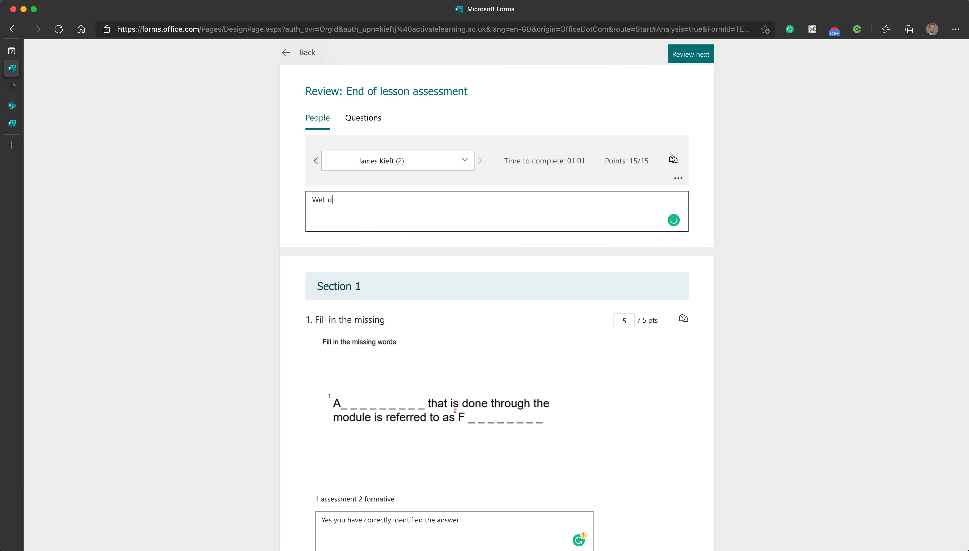
type("one James")
Collapse the overall feedback and post the scores for this respondent's submission.
left_click(673, 162)
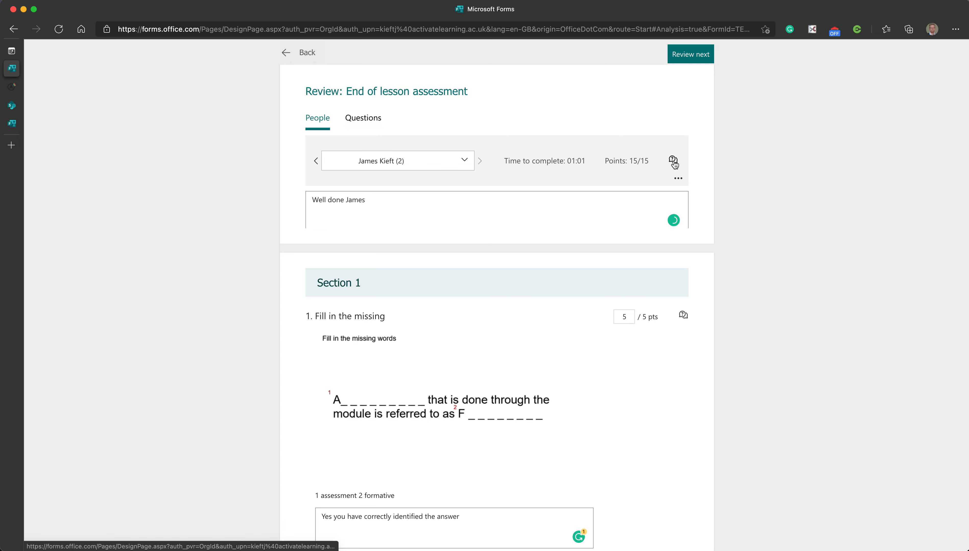
left_click(677, 178)
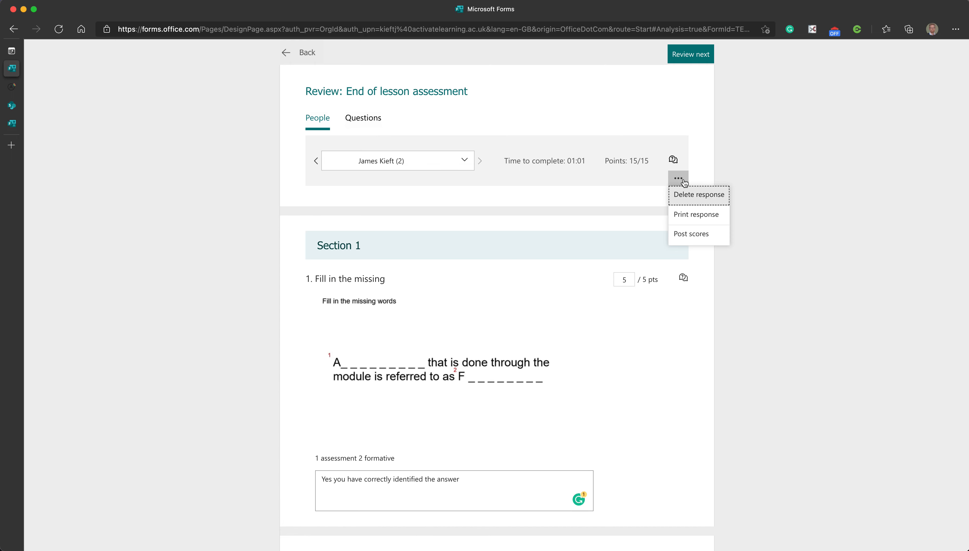
left_click(685, 236)
left_click(561, 192)
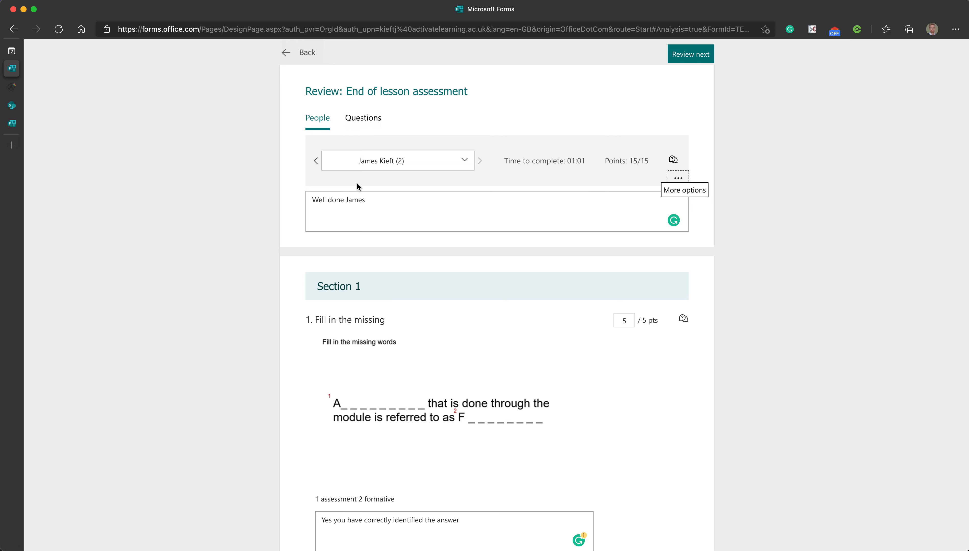
Reload the respondent's results page and examine the posted total, points and feedback for every question.
left_click(12, 124)
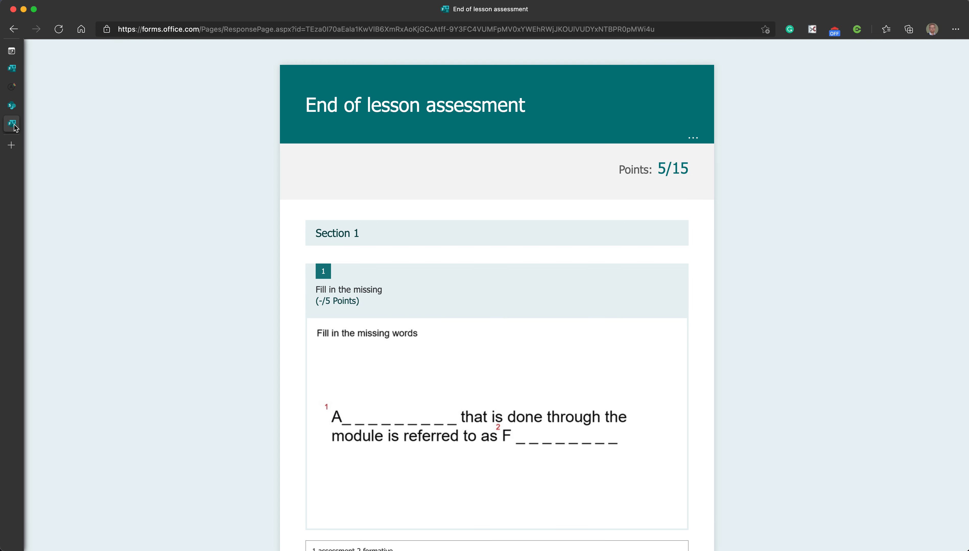
left_click(57, 29)
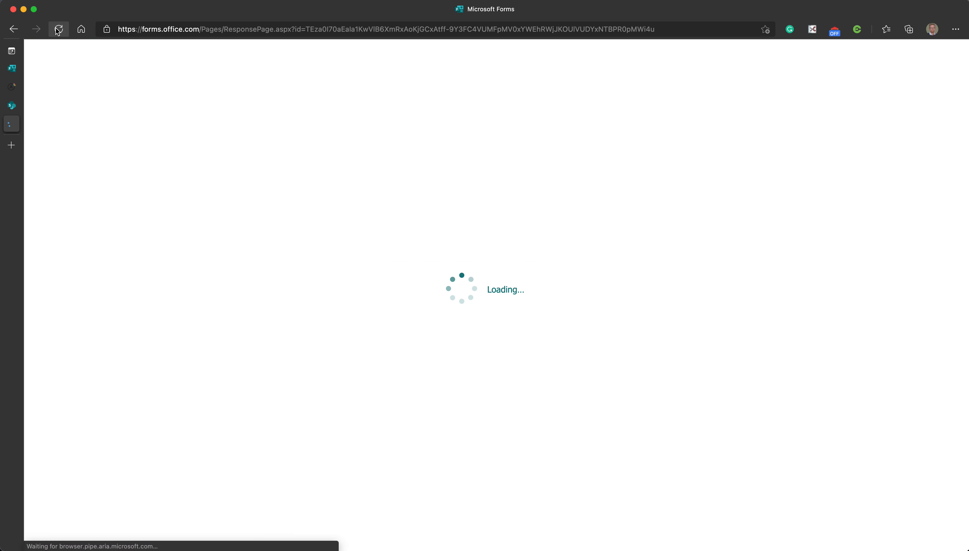
scroll(446, 375, "down", 5)
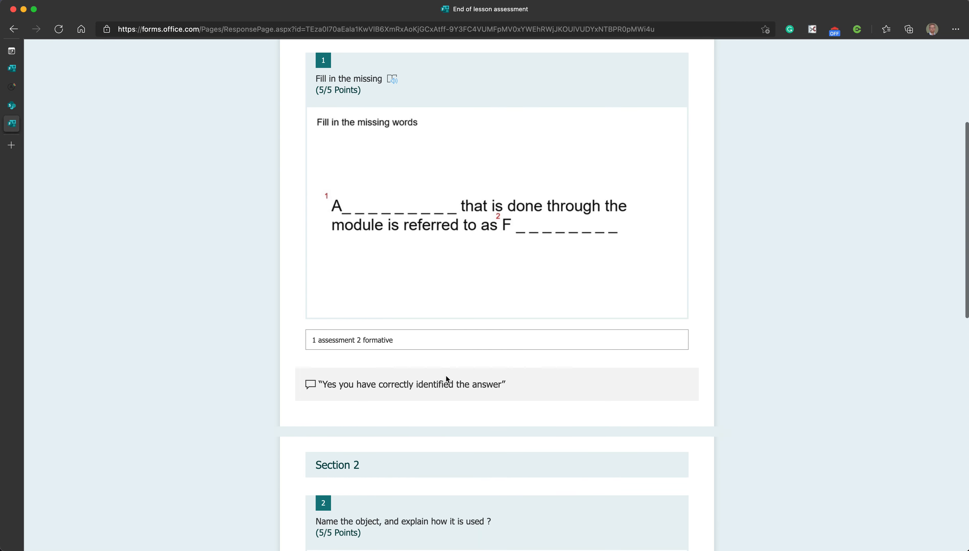
scroll(446, 376, "up", 4)
scroll(445, 374, "down", 3)
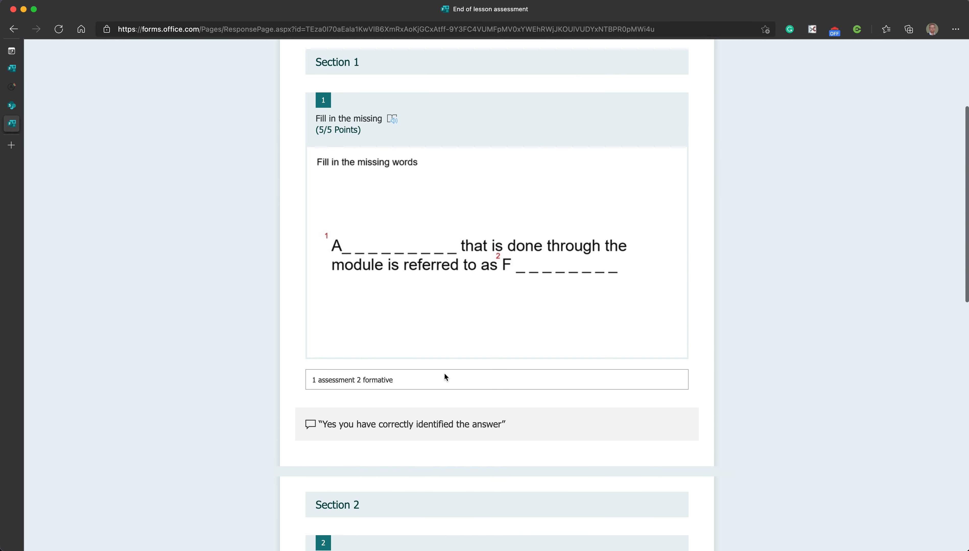
scroll(444, 374, "down", 2)
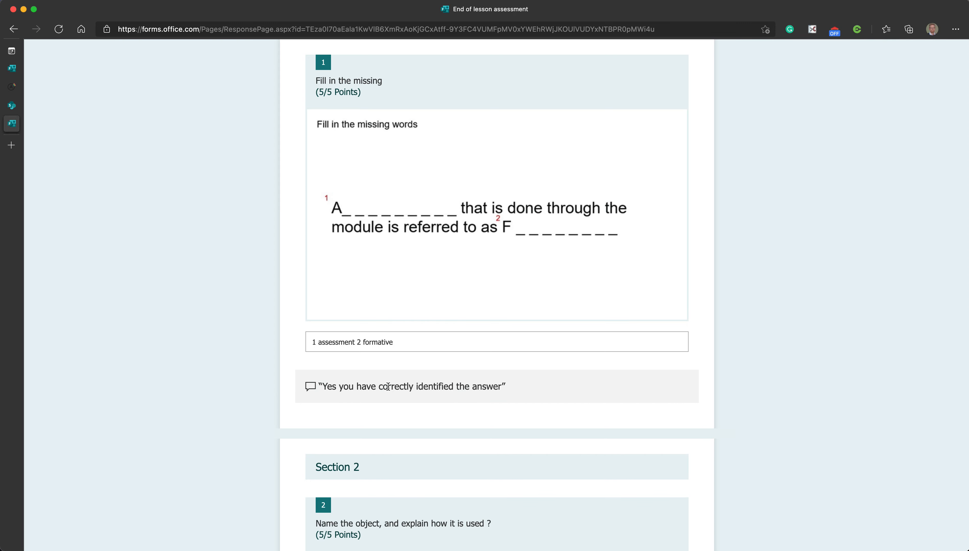
scroll(388, 386, "up", 1)
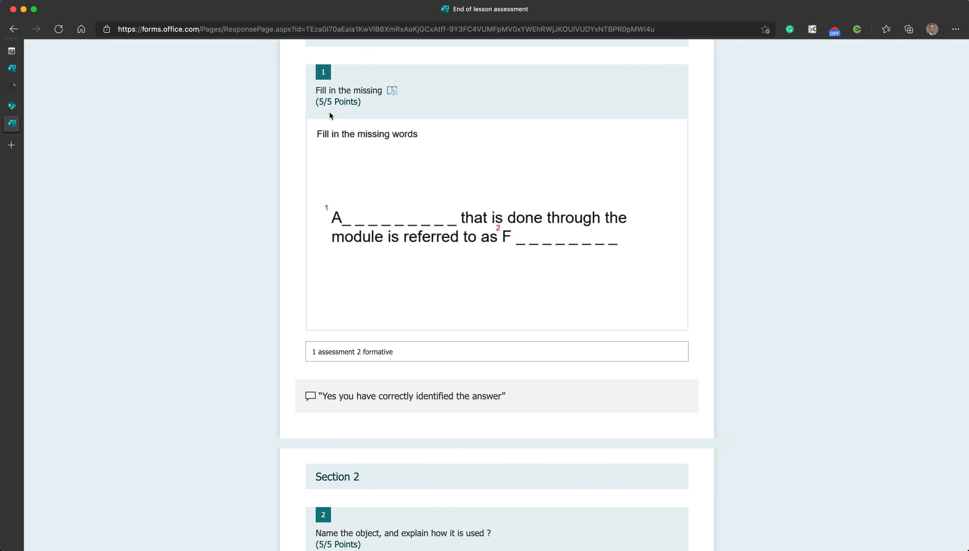
scroll(412, 357, "down", 10)
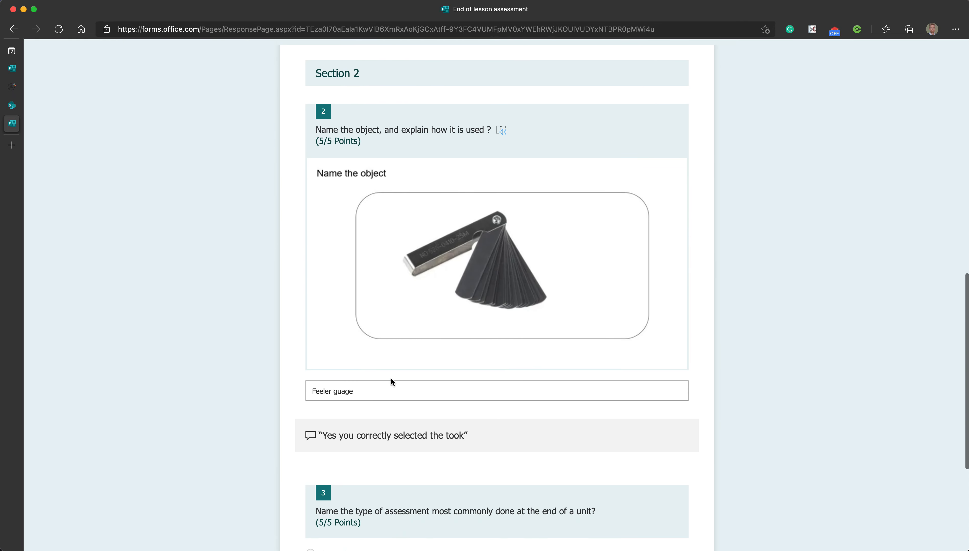
scroll(370, 435, "down", 2)
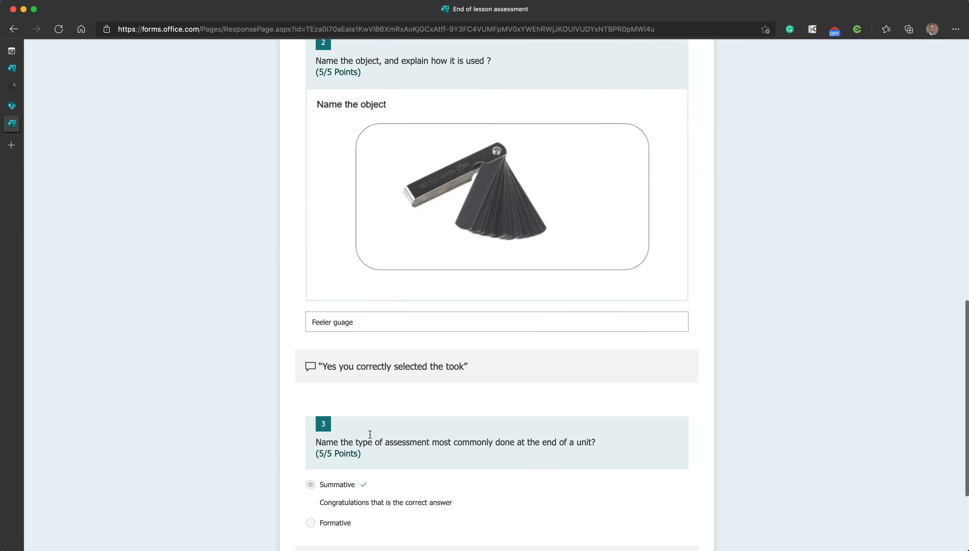
scroll(369, 434, "down", 3)
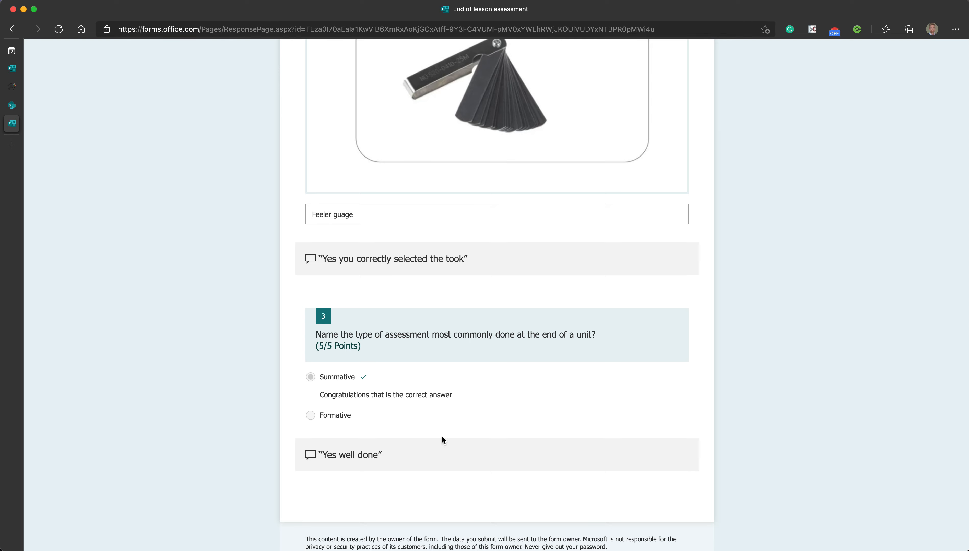
scroll(441, 437, "up", 20)
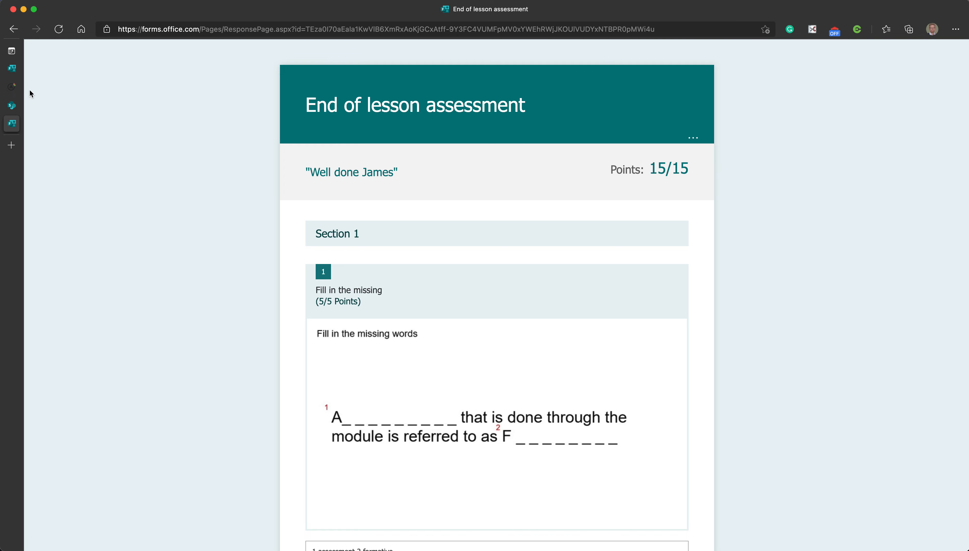
Leave the answer review for the quiz's response summary and open the quiz's sharing options.
left_click(13, 70)
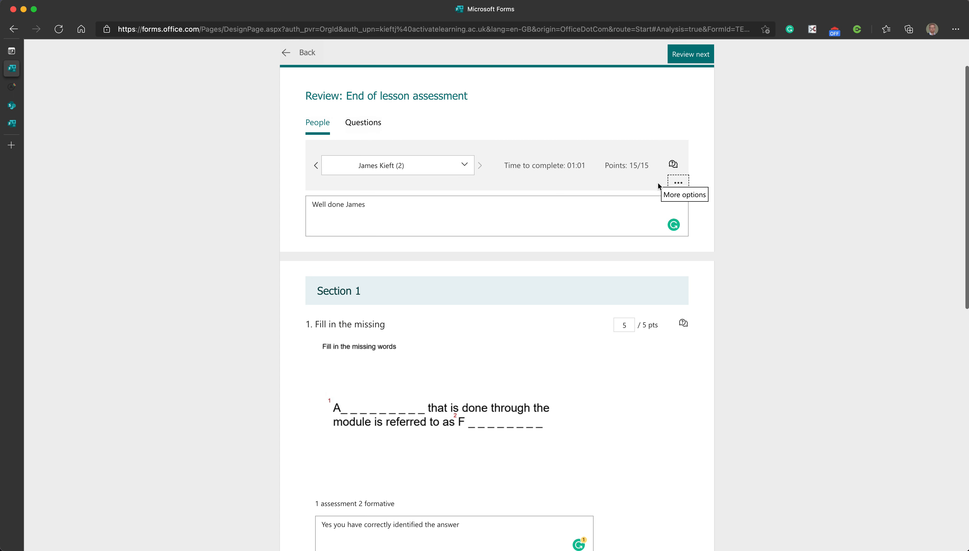
left_click(290, 55)
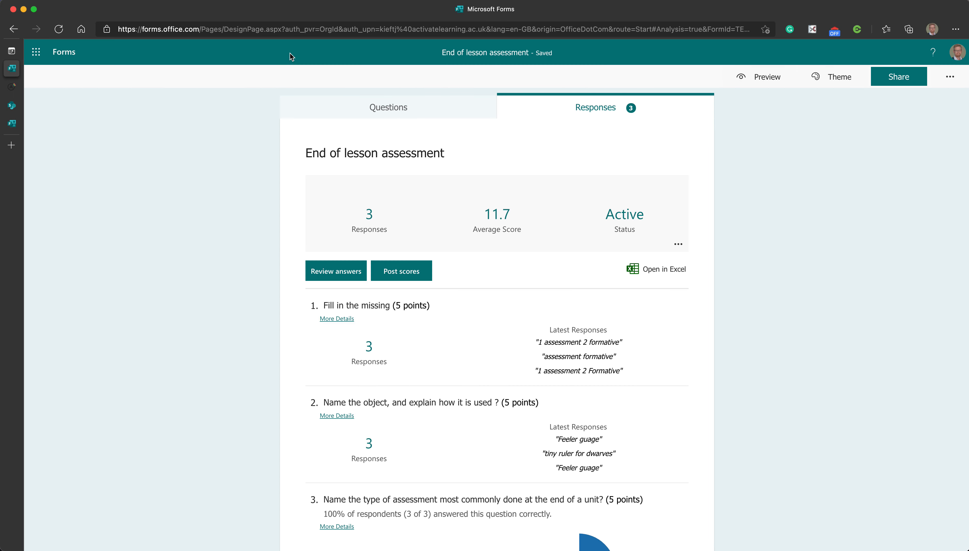
left_click(900, 79)
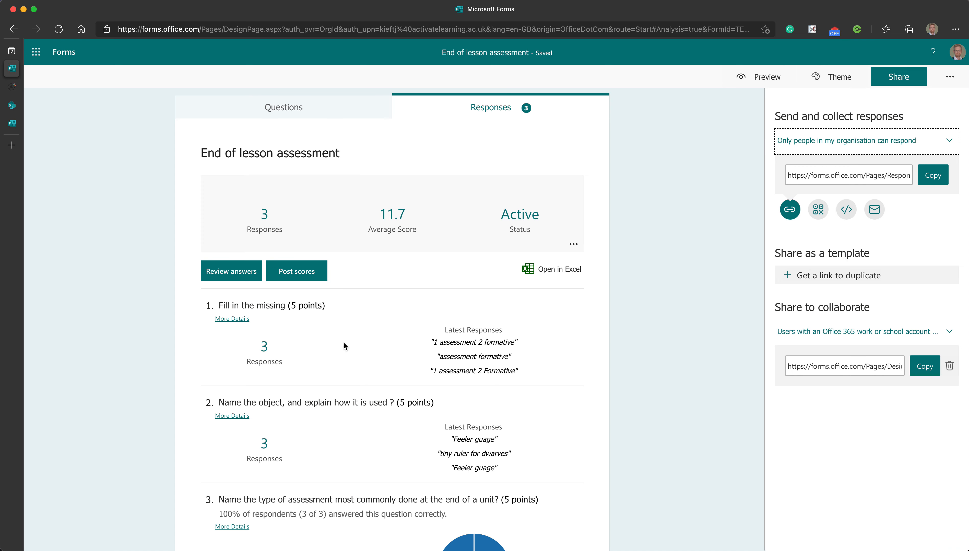
scroll(318, 357, "down", 1)
scroll(318, 357, "up", 2)
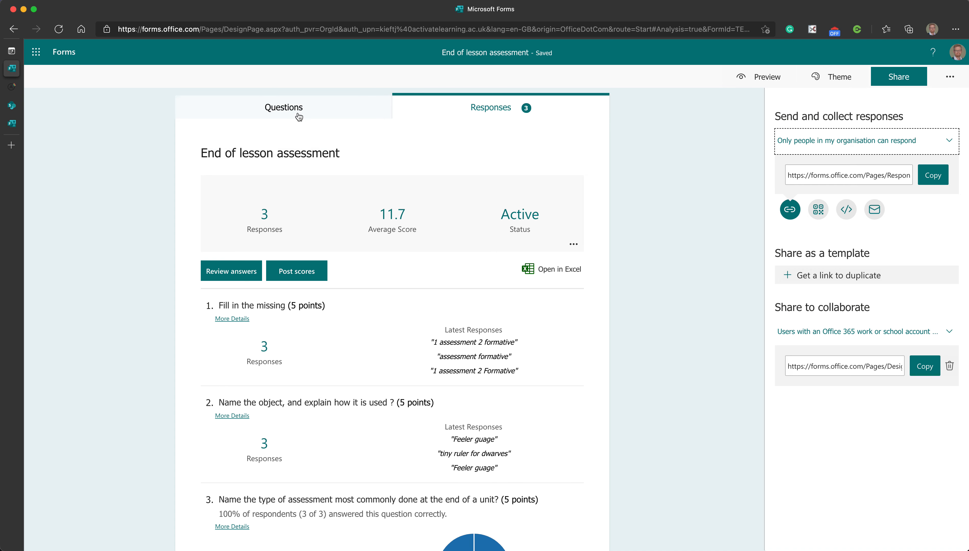